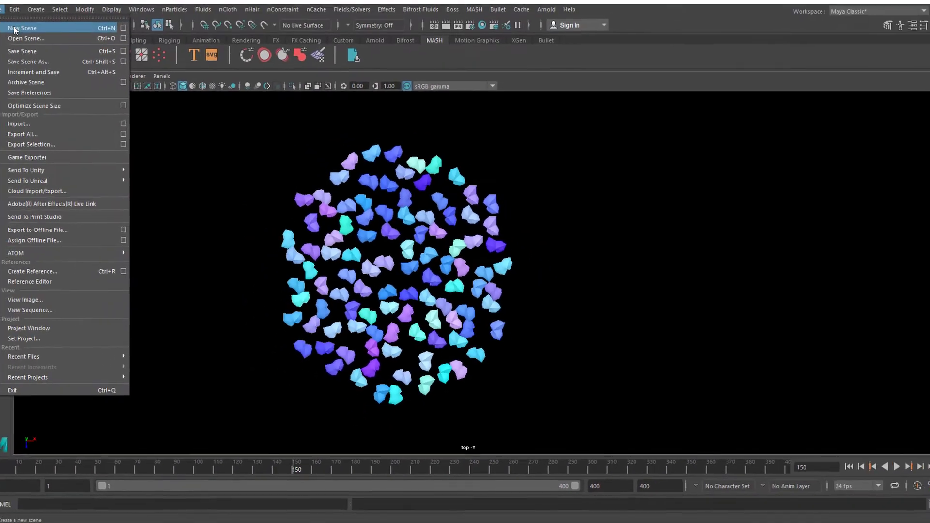
- Start a new scene without saving, create a Spherical Harmonics super shape, and show its attributes
{"action": "left_click", "coordinate": [214, 149]}
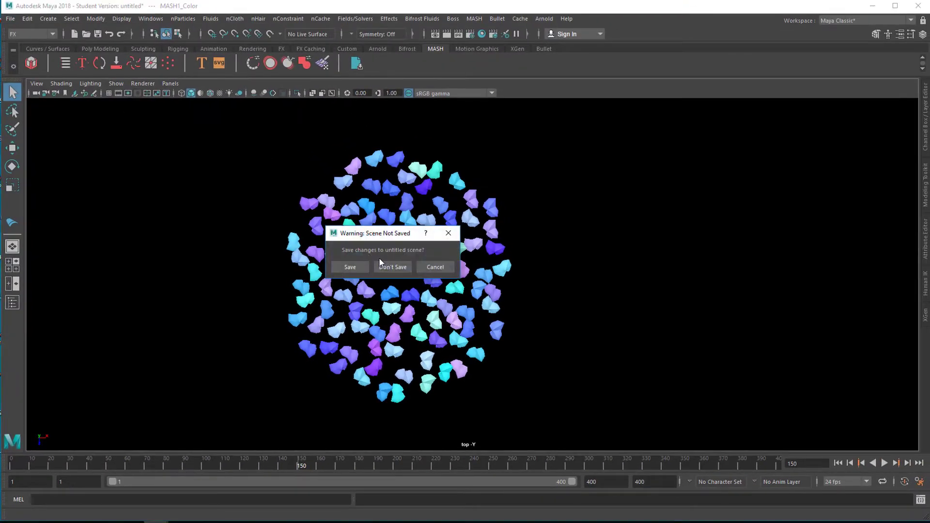
{"action": "left_click", "coordinate": [402, 266]}
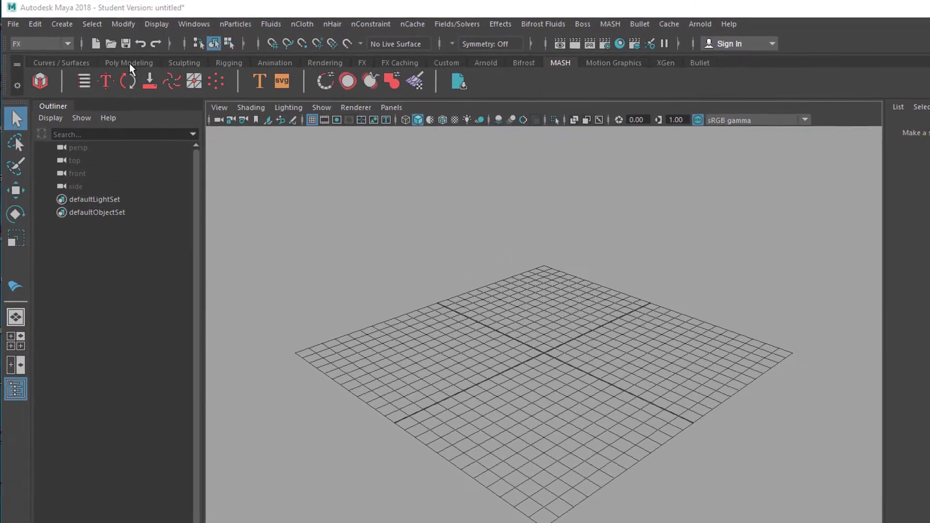
{"action": "left_click", "coordinate": [143, 70]}
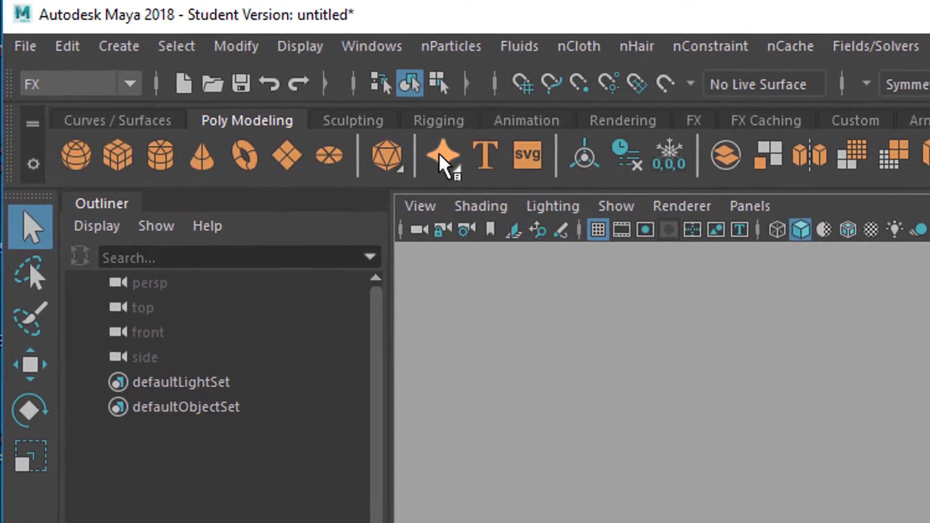
{"action": "right_click", "coordinate": [427, 148]}
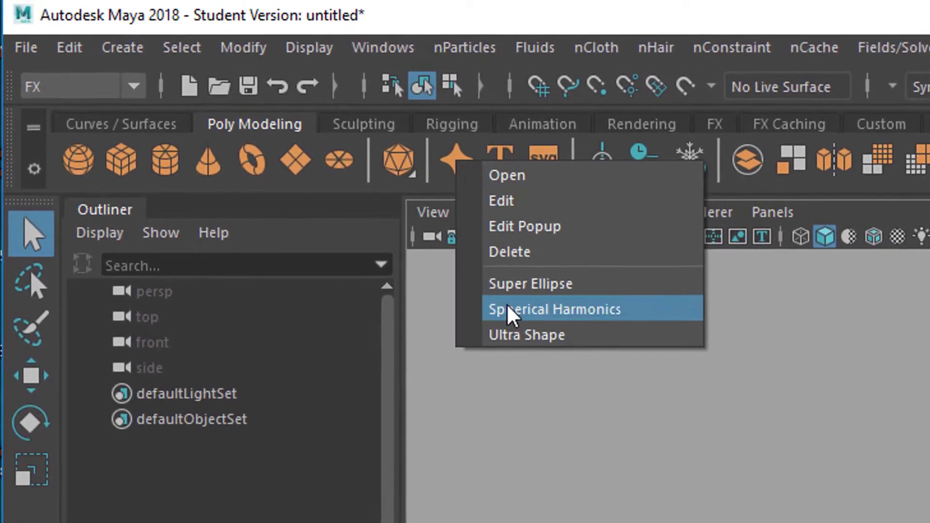
{"action": "left_click", "coordinate": [505, 308]}
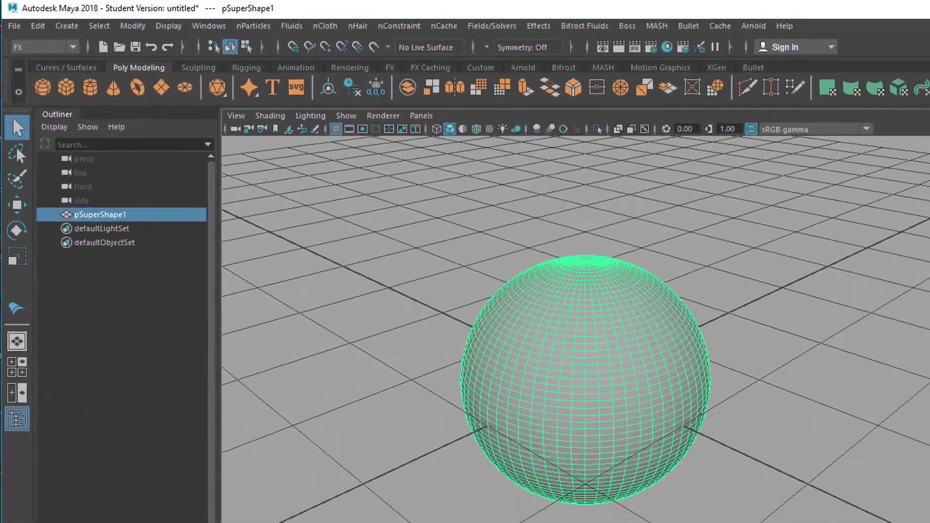
{"action": "key", "text": "ctrl+a"}
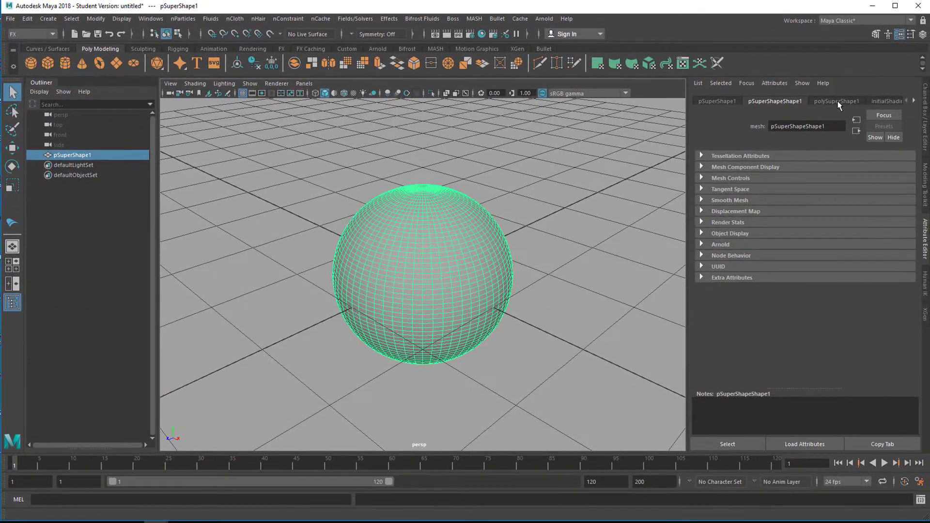
- Give the super shape 3 horizontal and 3 vertical divisions, then randomize it into a lumpy shape
{"action": "left_click", "coordinate": [837, 101]}
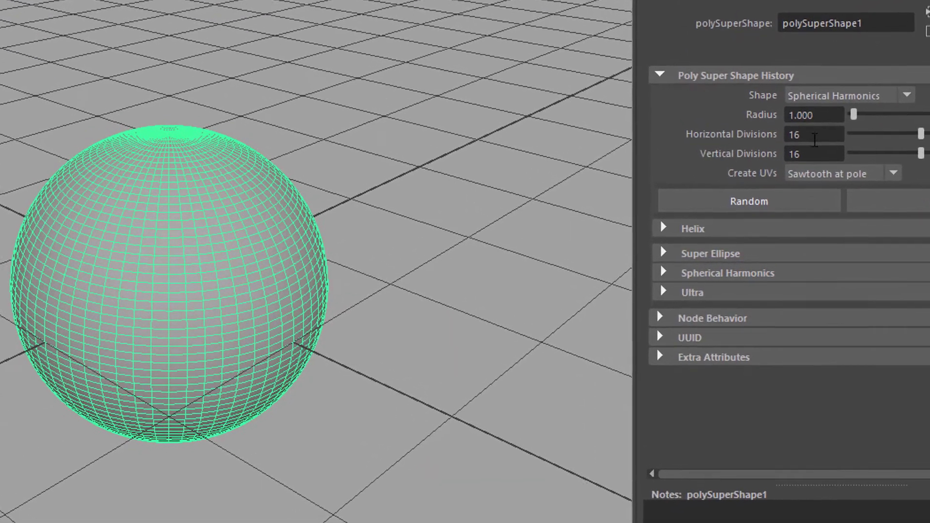
{"action": "double_click", "coordinate": [793, 140]}
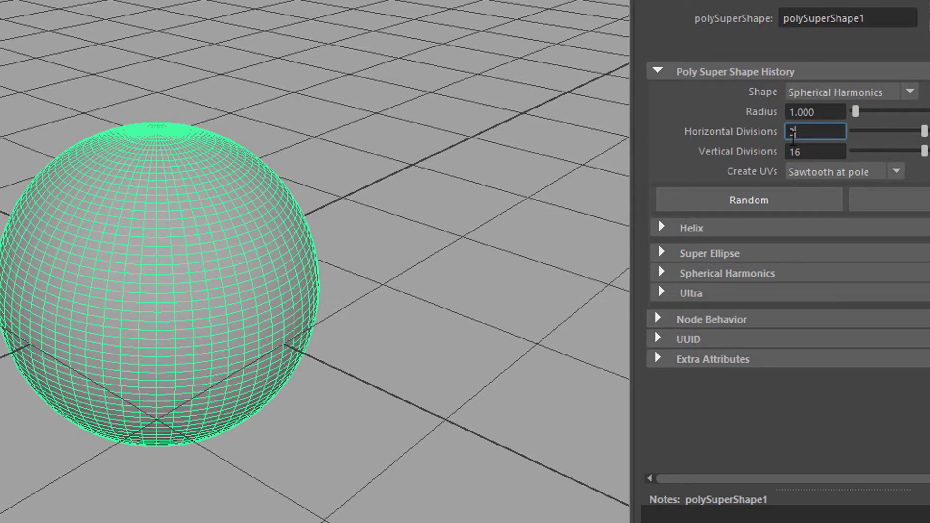
{"action": "key", "text": "Return"}
{"action": "double_click", "coordinate": [803, 153]}
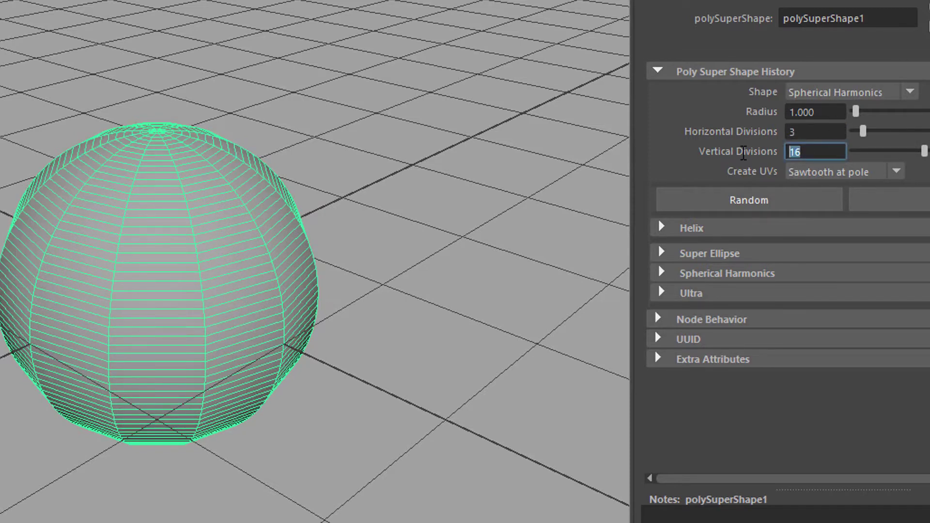
{"action": "type", "text": "3"}
{"action": "key", "text": "Return"}
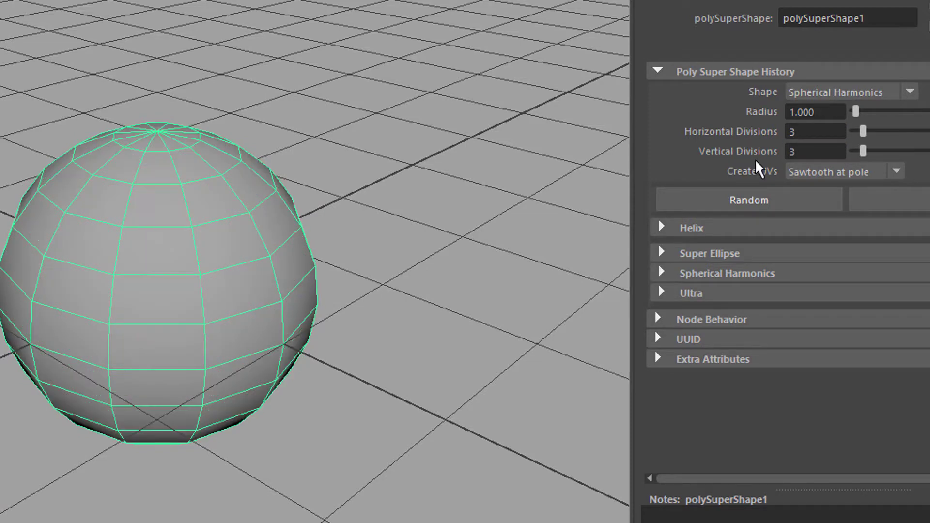
{"action": "left_click_drag", "start_coordinate": [278, 309], "coordinate": [287, 295], "text": "alt"}
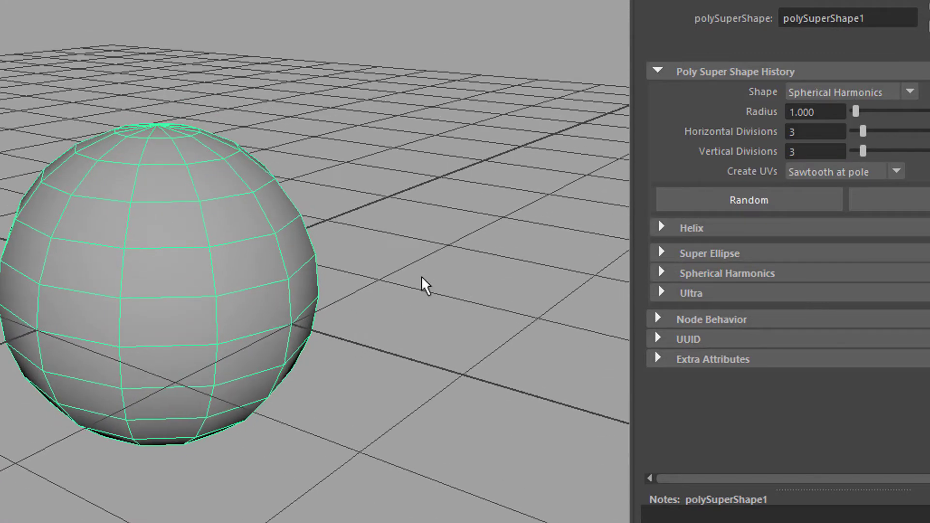
{"action": "left_click", "coordinate": [773, 201]}
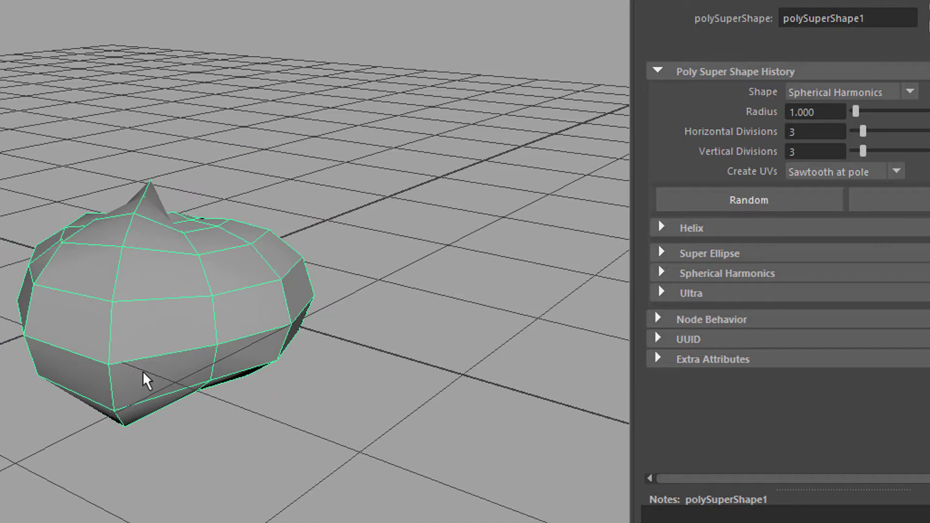
{"action": "left_click_drag", "start_coordinate": [143, 378], "coordinate": [598, 376], "text": "alt"}
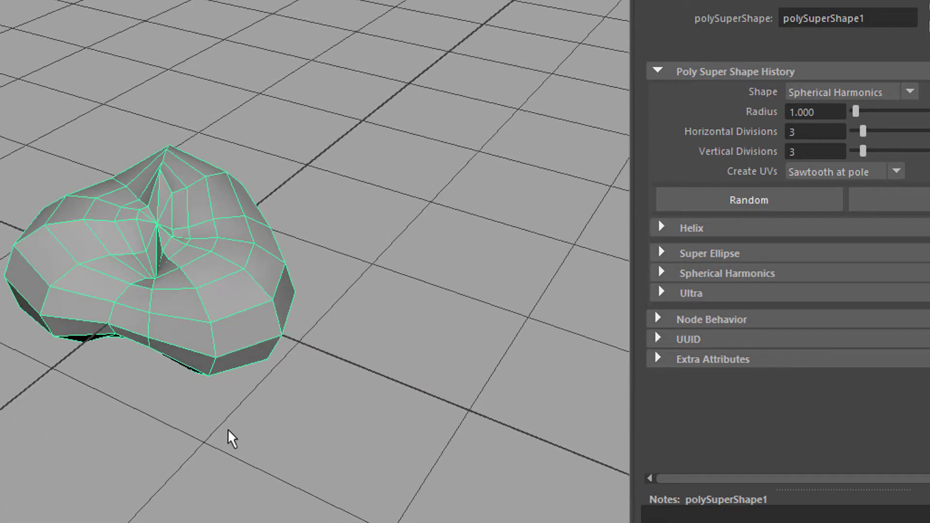
{"action": "left_click_drag", "start_coordinate": [224, 434], "coordinate": [228, 466], "text": "alt"}
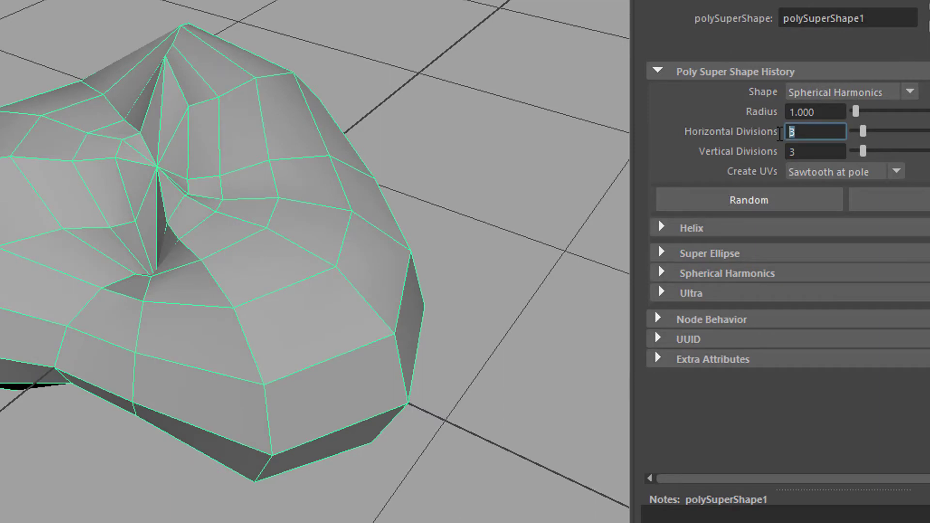
- Reduce the horizontal and vertical divisions to 2 and inspect the faceted rock from several angles
{"action": "key", "text": "Return"}
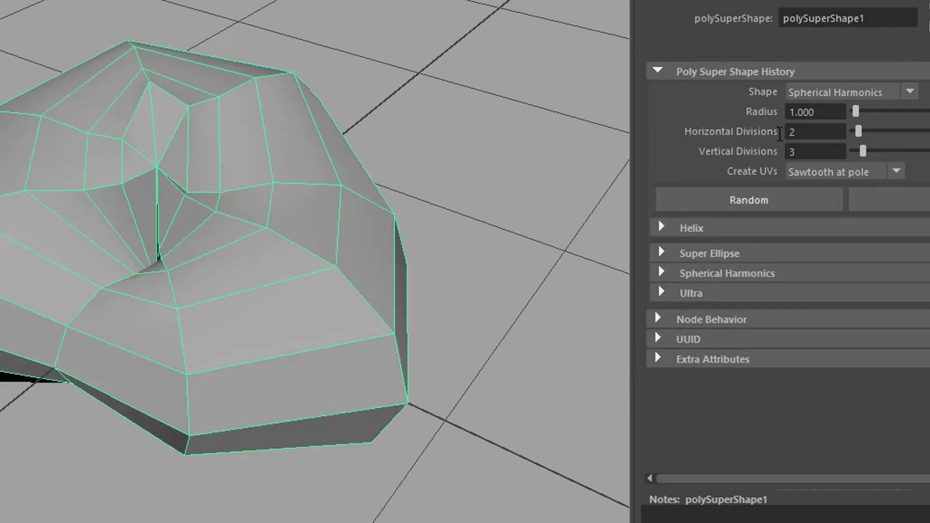
{"action": "double_click", "coordinate": [810, 153]}
{"action": "type", "text": "2"}
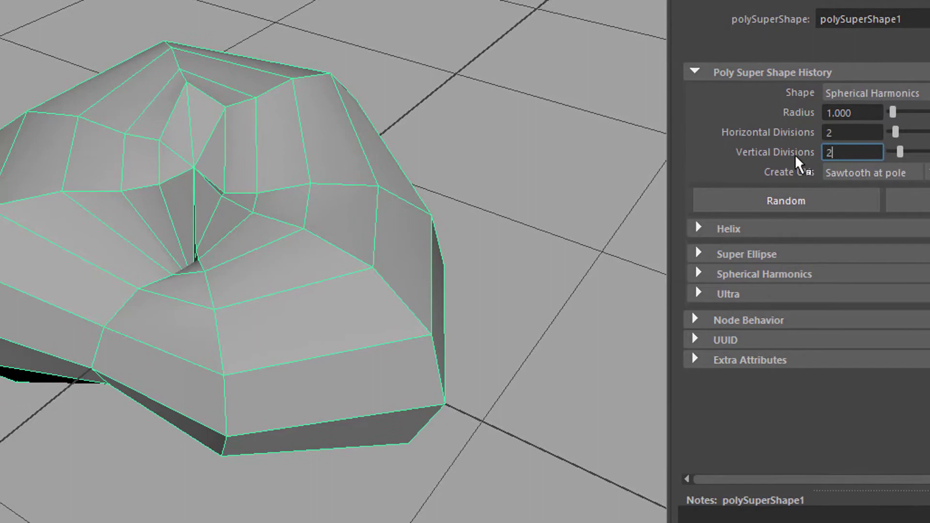
{"action": "key", "text": "Return"}
{"action": "left_click_drag", "start_coordinate": [378, 310], "coordinate": [436, 376], "text": "alt"}
{"action": "mouse_move", "coordinate": [642, 376]}
{"action": "left_mouse_down", "text": "alt"}
{"action": "mouse_move", "coordinate": [575, 359]}
{"action": "mouse_move", "coordinate": [638, 359]}
{"action": "left_mouse_up", "text": "alt"}
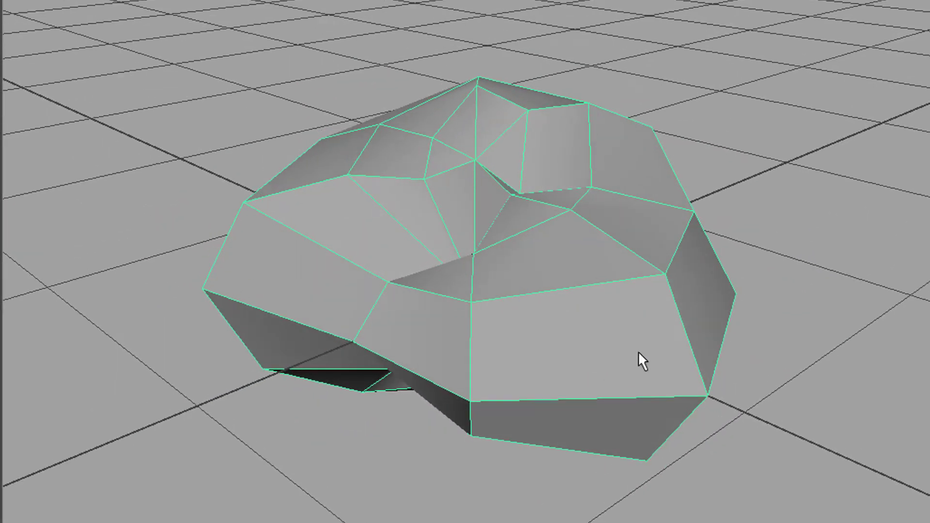
{"action": "right_click_drag", "start_coordinate": [638, 359], "coordinate": [432, 438], "text": "alt"}
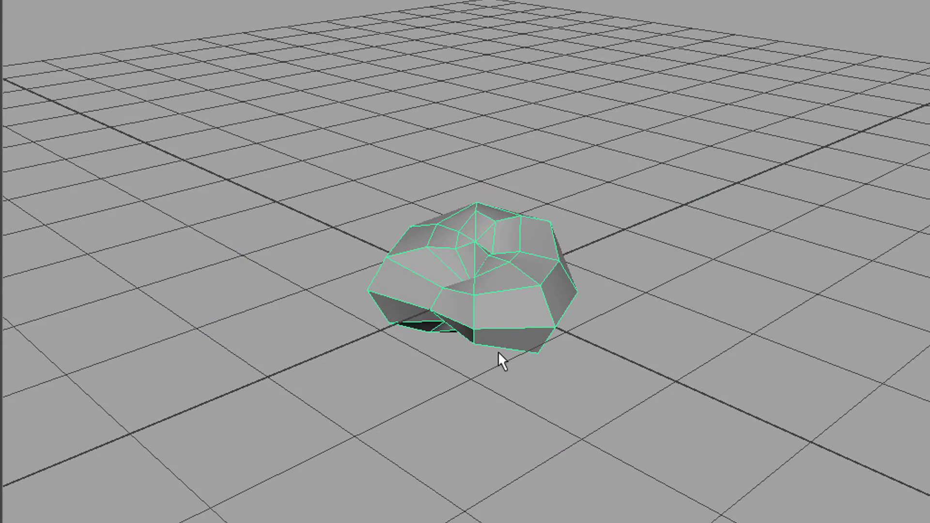
{"action": "left_click_drag", "start_coordinate": [499, 357], "coordinate": [575, 354], "text": "alt"}
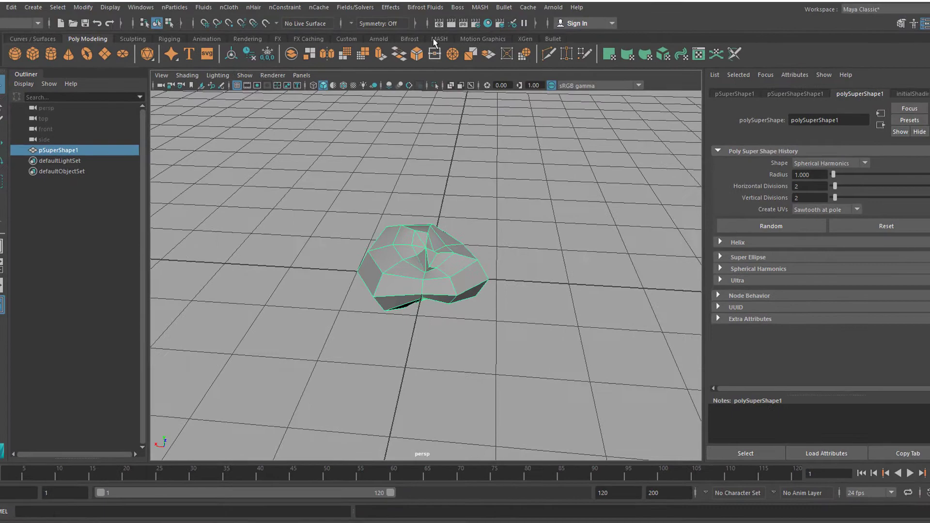
- Create a MASH network from the rock, with Distribute set to 3 points 20 units apart along X
{"action": "left_click", "coordinate": [439, 39]}
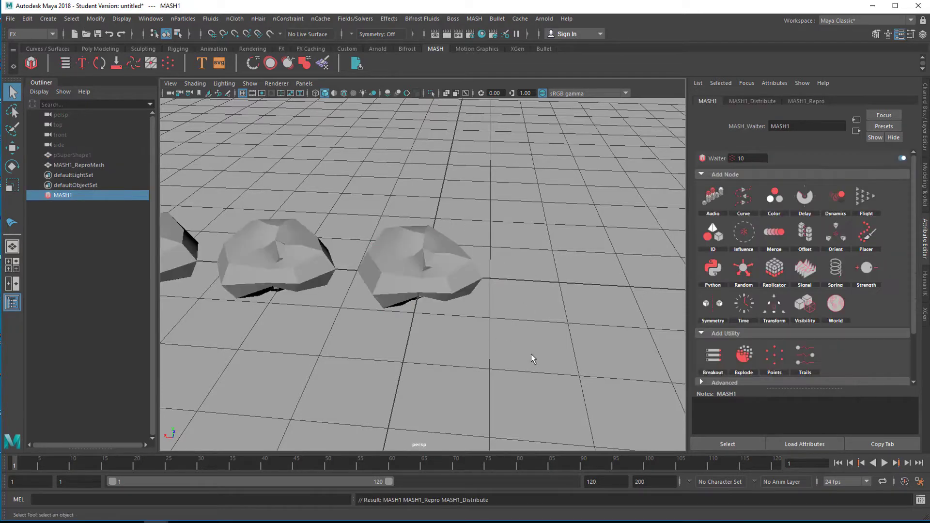
{"action": "right_click_drag", "start_coordinate": [531, 354], "coordinate": [189, 404], "text": "alt"}
{"action": "middle_click_drag", "start_coordinate": [375, 353], "coordinate": [508, 352], "text": "alt"}
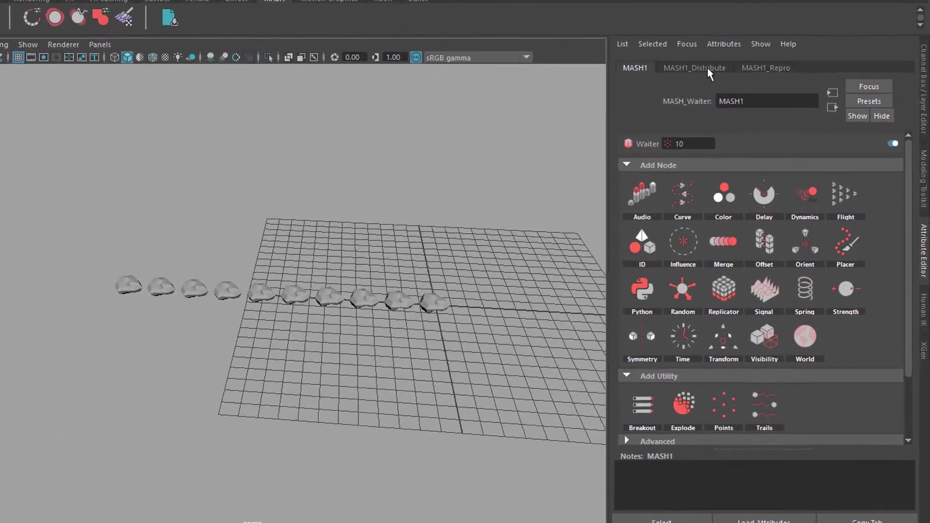
{"action": "left_click", "coordinate": [704, 69]}
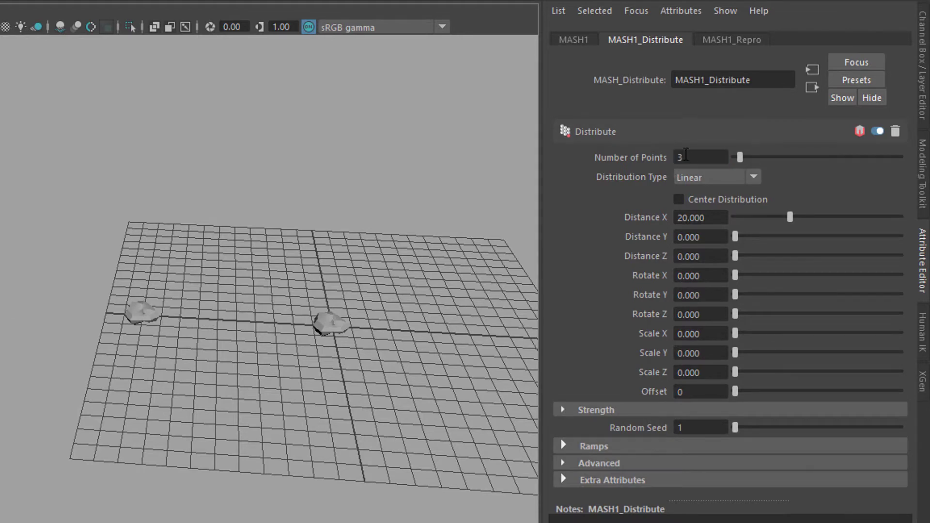
{"action": "left_click_drag", "start_coordinate": [210, 411], "coordinate": [245, 335], "text": "alt"}
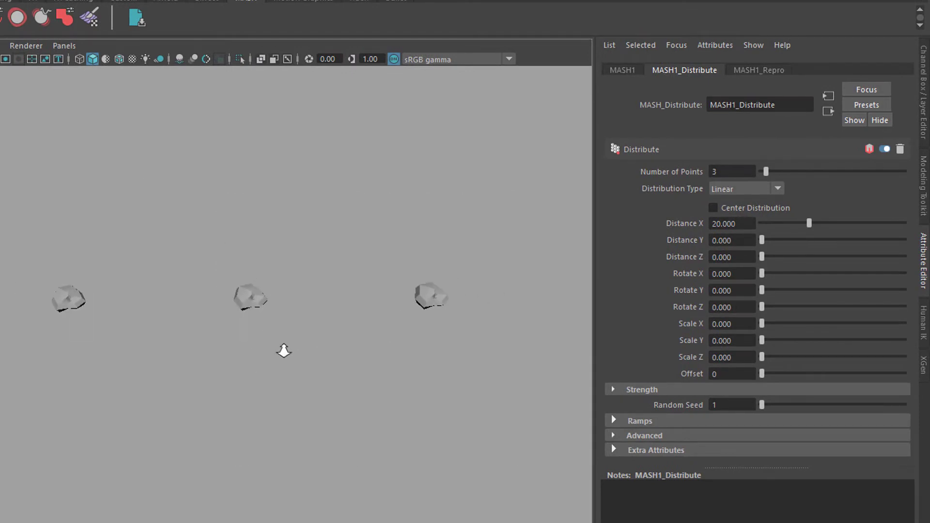
{"action": "left_click_drag", "start_coordinate": [284, 350], "coordinate": [312, 346], "text": "alt"}
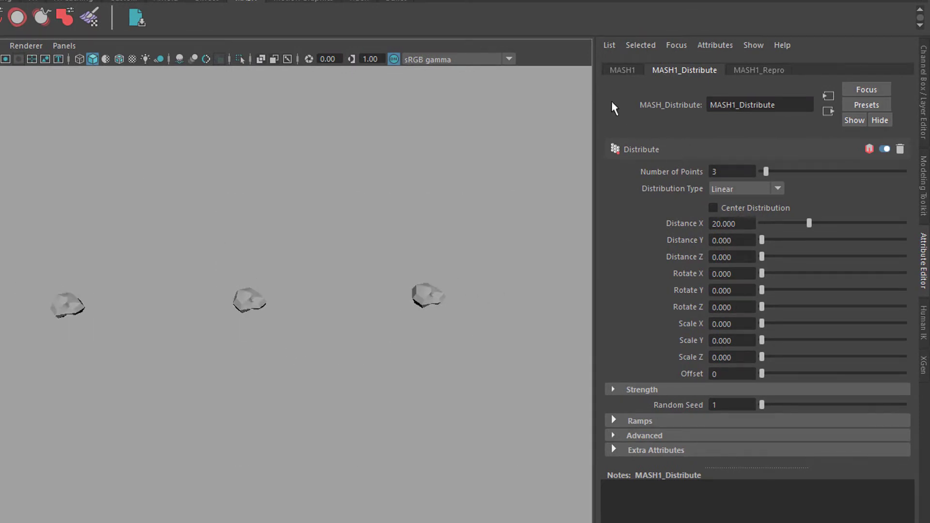
{"action": "left_click", "coordinate": [620, 70]}
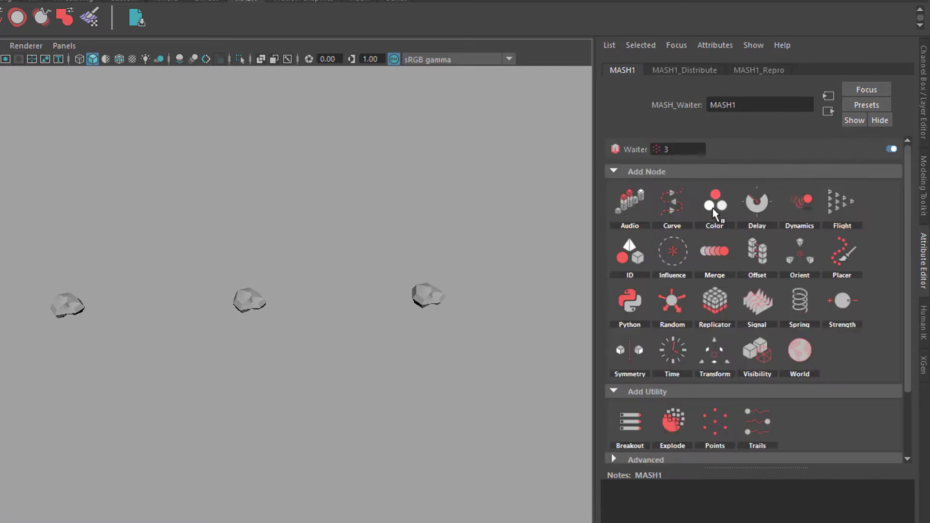
- Add a Color node with a new base colour and random hue 0.560, saturation 0.084 and value 0.052
{"action": "left_click", "coordinate": [735, 219]}
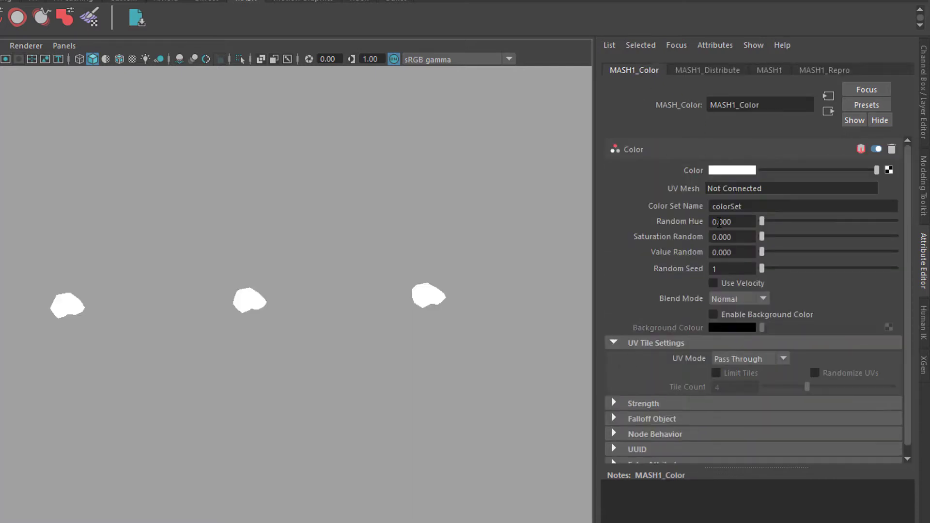
{"action": "left_click", "coordinate": [734, 171]}
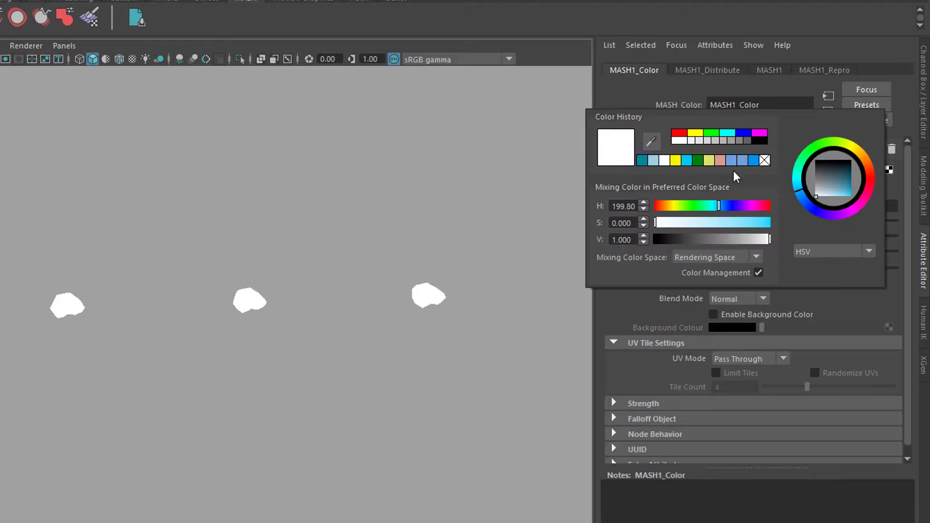
{"action": "left_click_drag", "start_coordinate": [834, 186], "coordinate": [364, 409]}
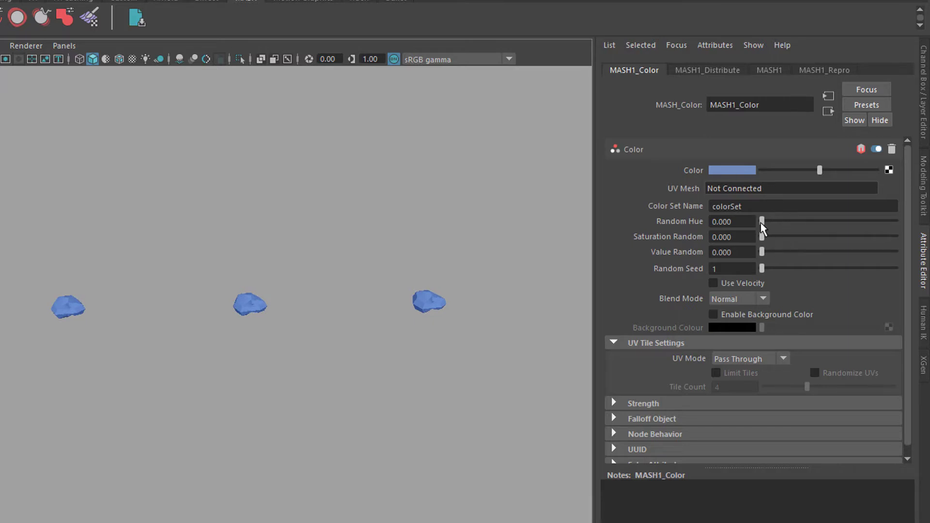
{"action": "left_click_drag", "start_coordinate": [763, 223], "coordinate": [838, 224]}
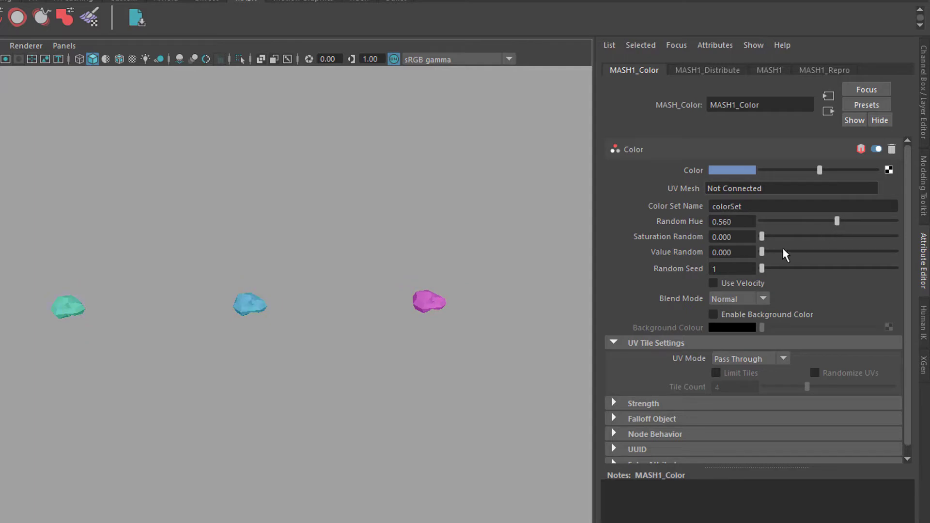
{"action": "left_click_drag", "start_coordinate": [394, 372], "coordinate": [415, 380], "text": "alt"}
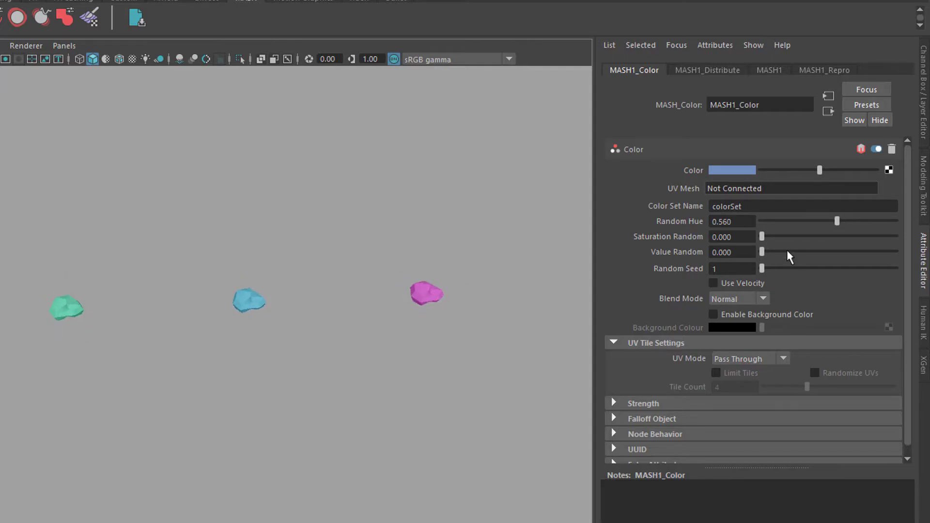
{"action": "mouse_move", "coordinate": [764, 243]}
{"action": "left_mouse_down"}
{"action": "mouse_move", "coordinate": [775, 245]}
{"action": "mouse_move", "coordinate": [769, 252]}
{"action": "left_mouse_up"}
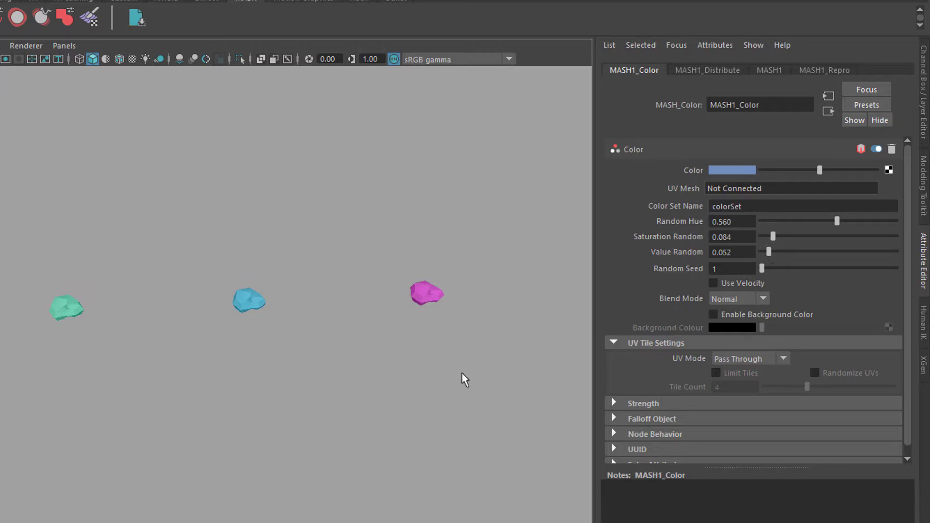
{"action": "left_click_drag", "start_coordinate": [463, 379], "coordinate": [442, 369], "text": "alt"}
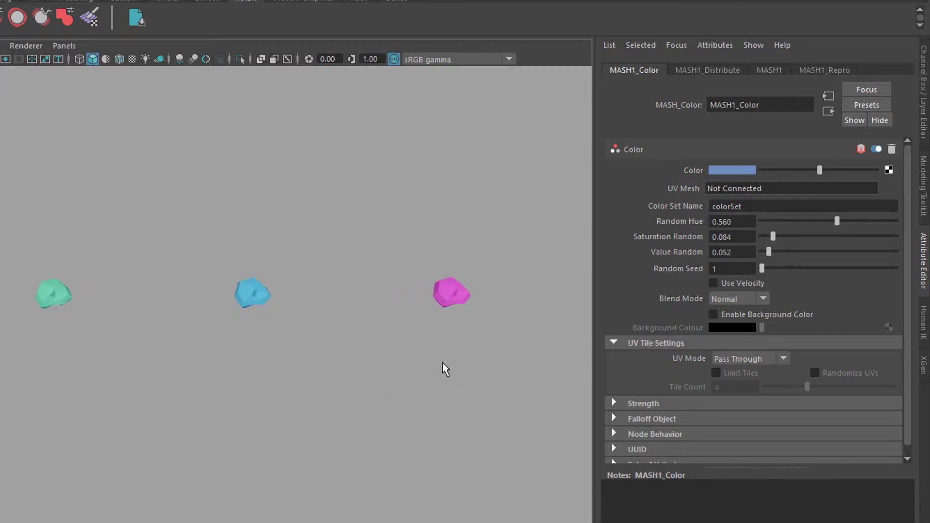
- Add a MASH1_World node, scattering the rocks into Ball clusters of 10 points with radius 2
{"action": "left_click", "coordinate": [774, 72]}
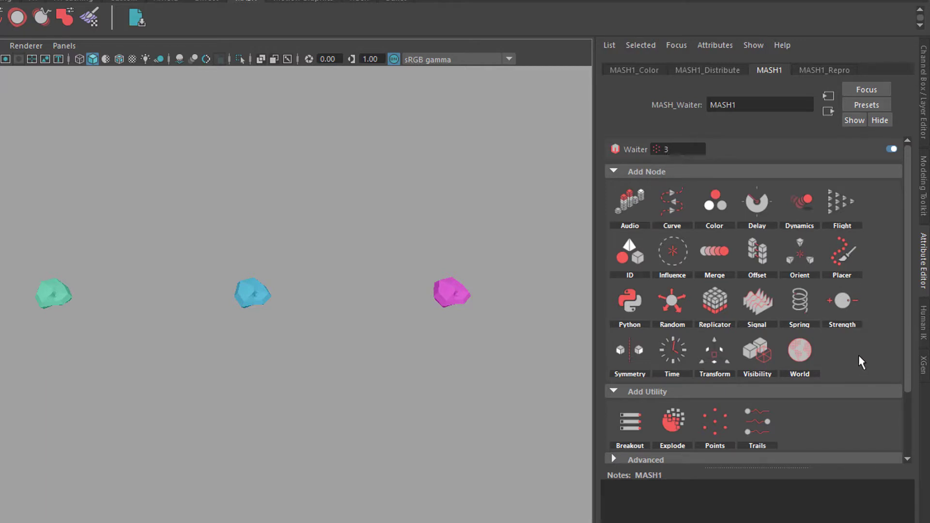
{"action": "right_click", "coordinate": [802, 359]}
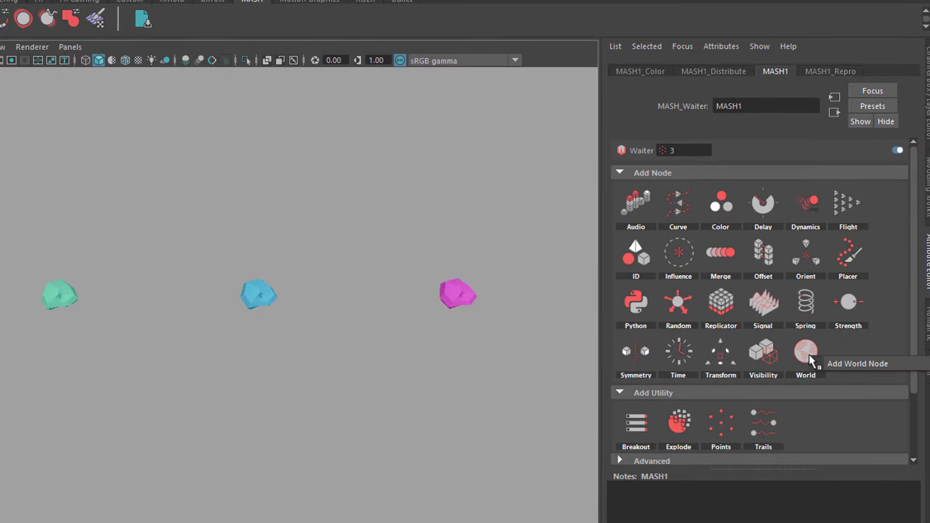
{"action": "left_click", "coordinate": [856, 367]}
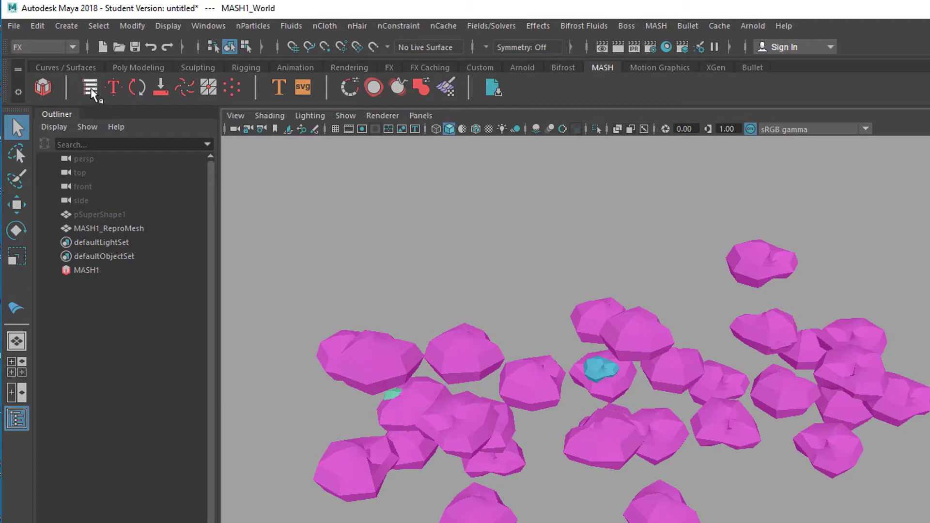
- In the MASH Editor, move MASH1_Color above MASH1_World, then close the editor
{"action": "left_click", "coordinate": [91, 88]}
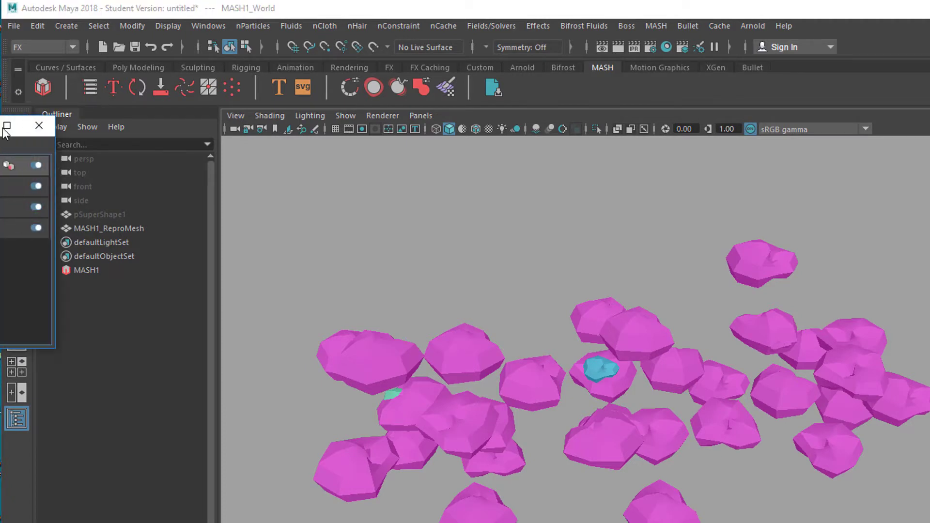
{"action": "left_click_drag", "start_coordinate": [10, 125], "coordinate": [382, 189]}
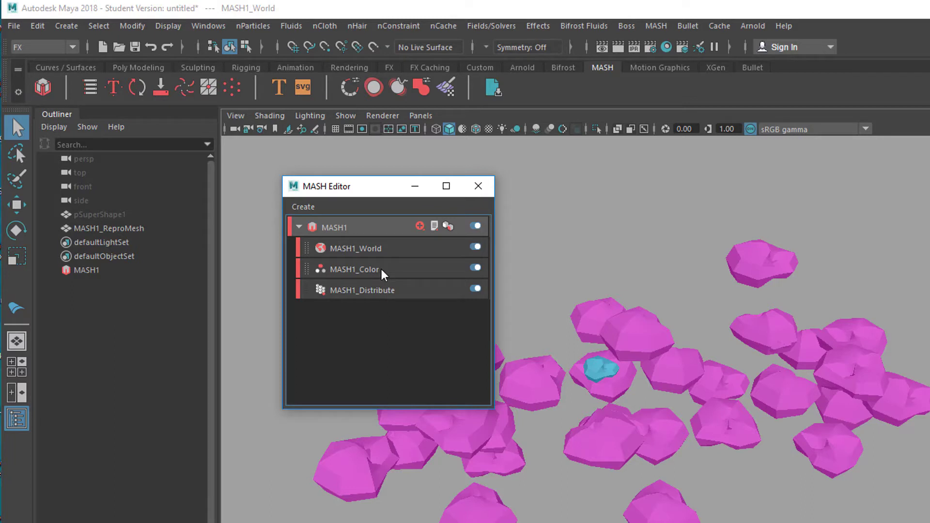
{"action": "left_click_drag", "start_coordinate": [374, 269], "coordinate": [376, 244]}
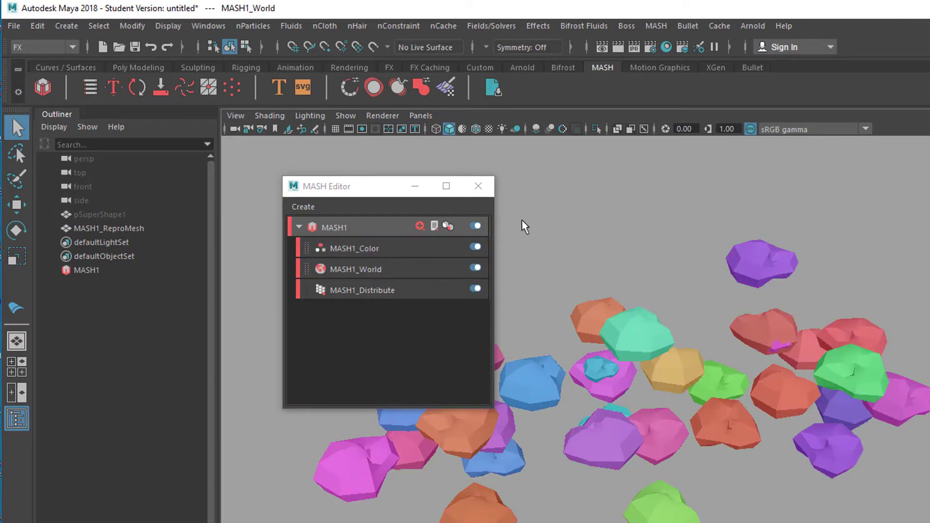
{"action": "left_click", "coordinate": [478, 186]}
{"action": "left_click_drag", "start_coordinate": [564, 284], "coordinate": [553, 306], "text": "alt"}
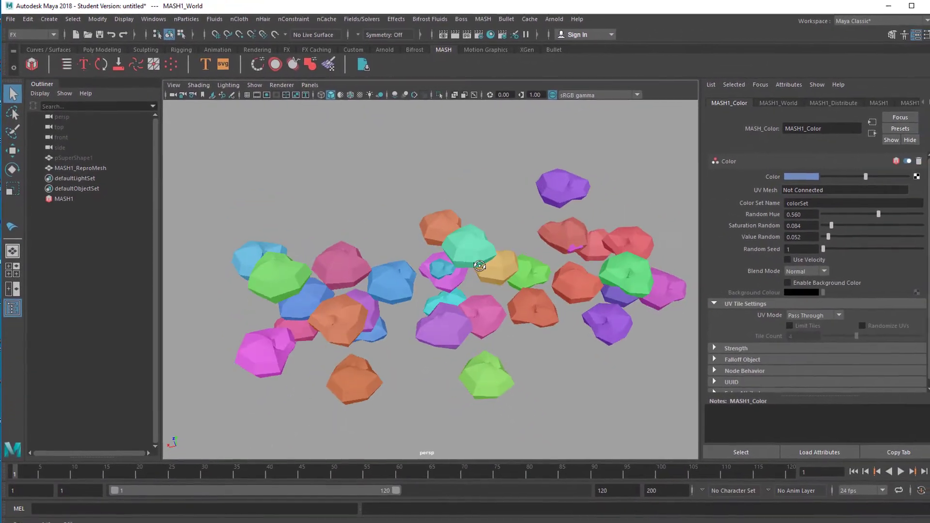
- Try the Disc cluster mode on MASH1_World, then settle on Circle for ring-shaped clusters
{"action": "left_click", "coordinate": [879, 103]}
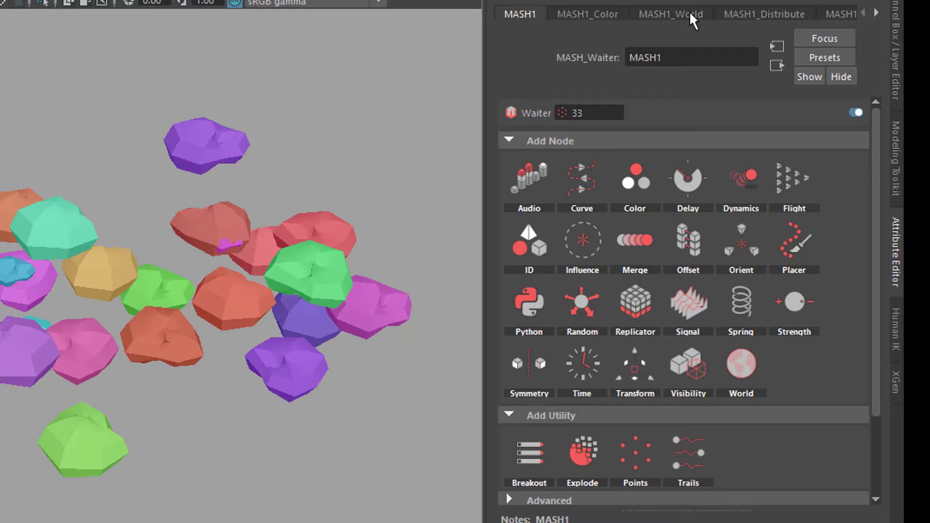
{"action": "left_click", "coordinate": [692, 20]}
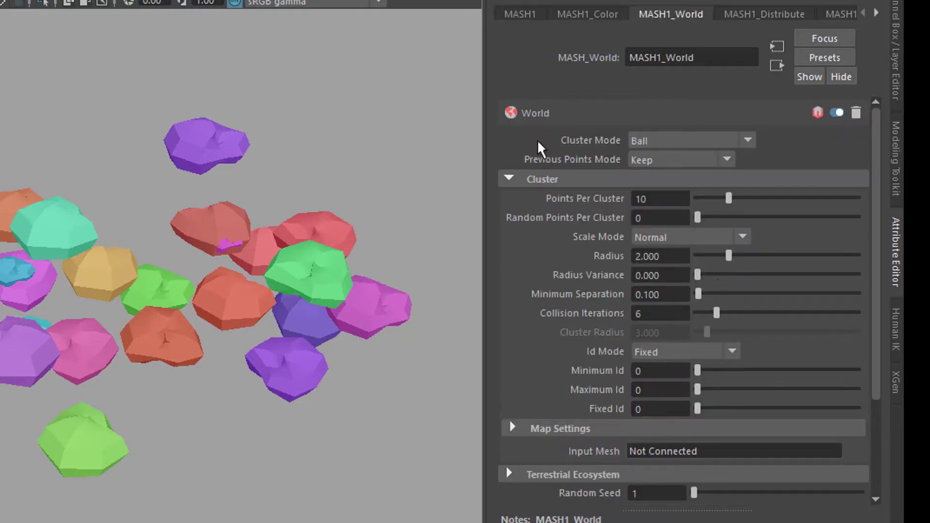
{"action": "left_click", "coordinate": [508, 179]}
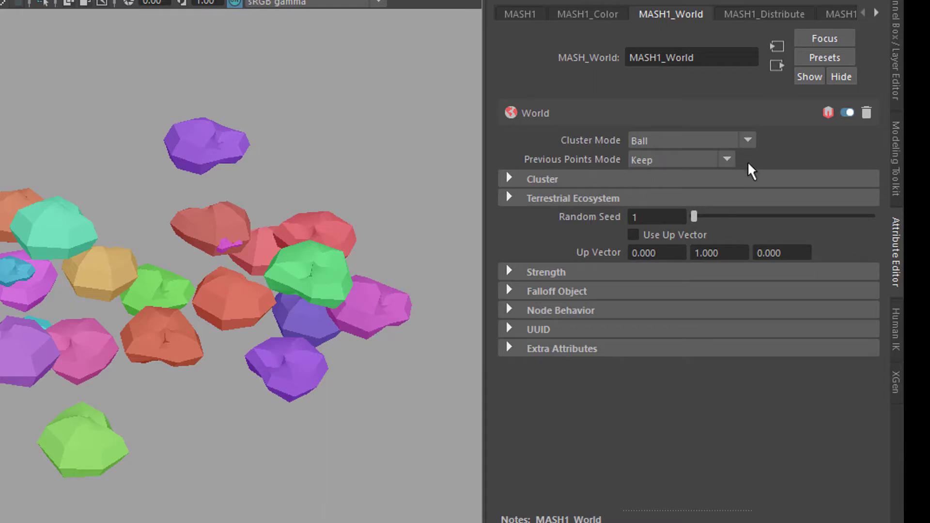
{"action": "left_click", "coordinate": [749, 140]}
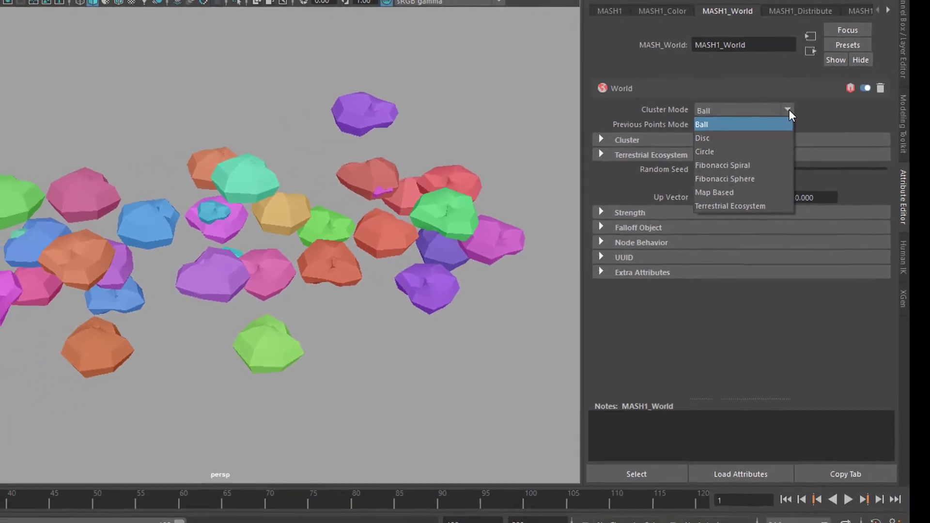
{"action": "left_click", "coordinate": [771, 139]}
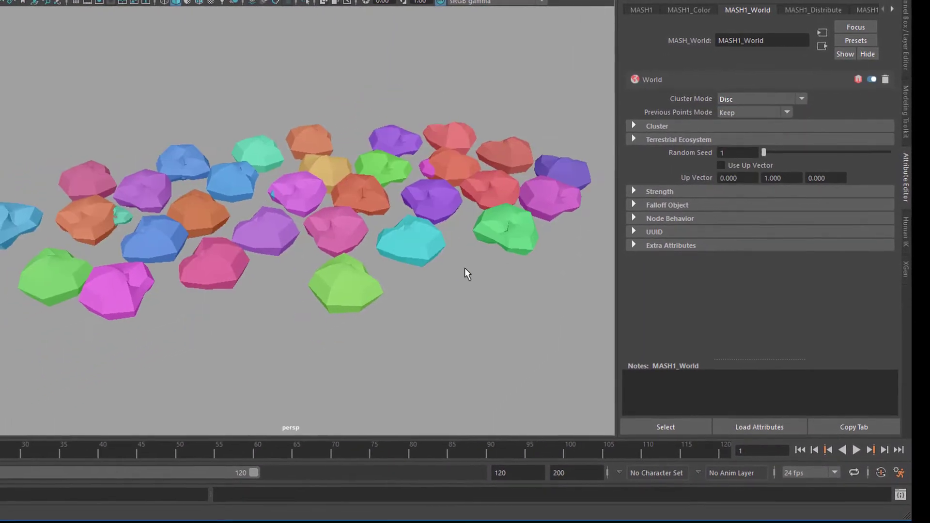
{"action": "left_click_drag", "start_coordinate": [465, 273], "coordinate": [442, 260], "text": "alt"}
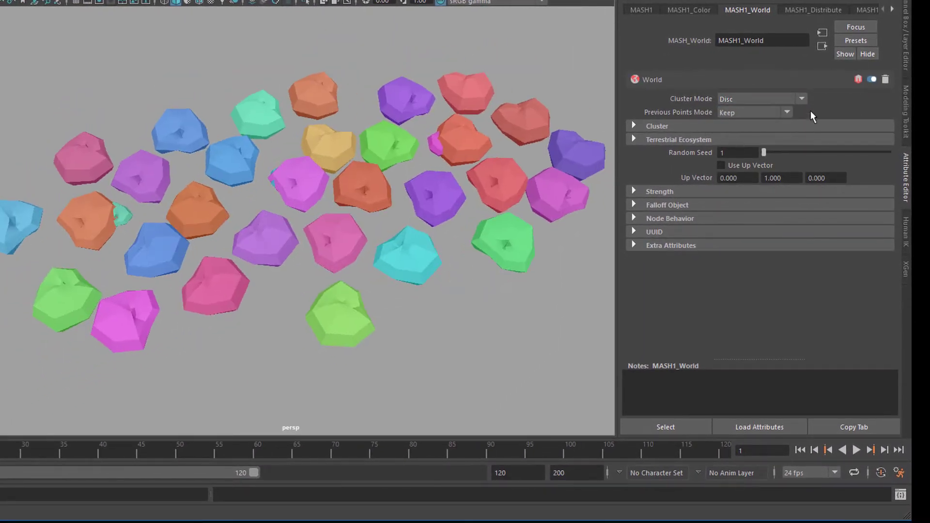
{"action": "left_click", "coordinate": [801, 99]}
{"action": "left_click", "coordinate": [768, 133]}
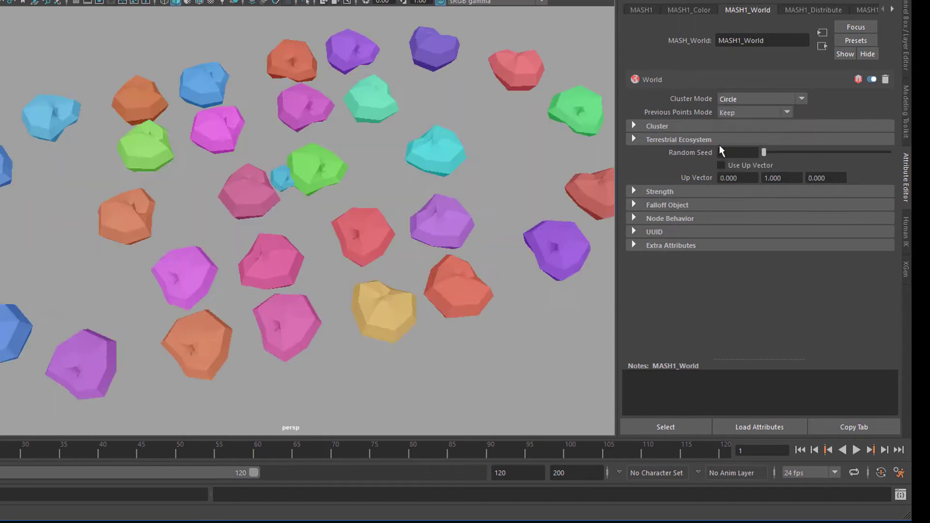
{"action": "mouse_move", "coordinate": [242, 291]}
{"action": "left_mouse_down", "text": "alt"}
{"action": "mouse_move", "coordinate": [209, 294]}
{"action": "mouse_move", "coordinate": [243, 322]}
{"action": "mouse_move", "coordinate": [220, 297]}
{"action": "mouse_move", "coordinate": [237, 306]}
{"action": "mouse_move", "coordinate": [242, 296]}
{"action": "left_mouse_up", "text": "alt"}
{"action": "left_click", "coordinate": [802, 99]}
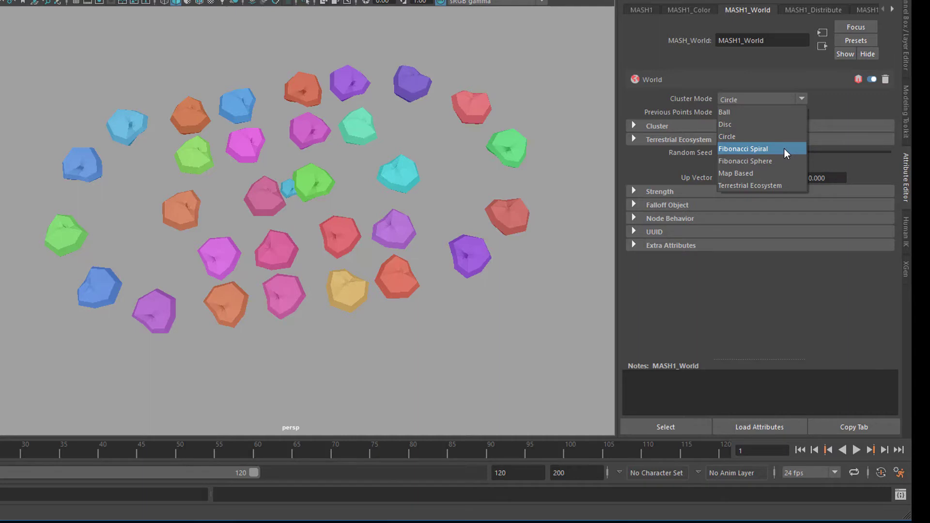
{"action": "left_click", "coordinate": [826, 114]}
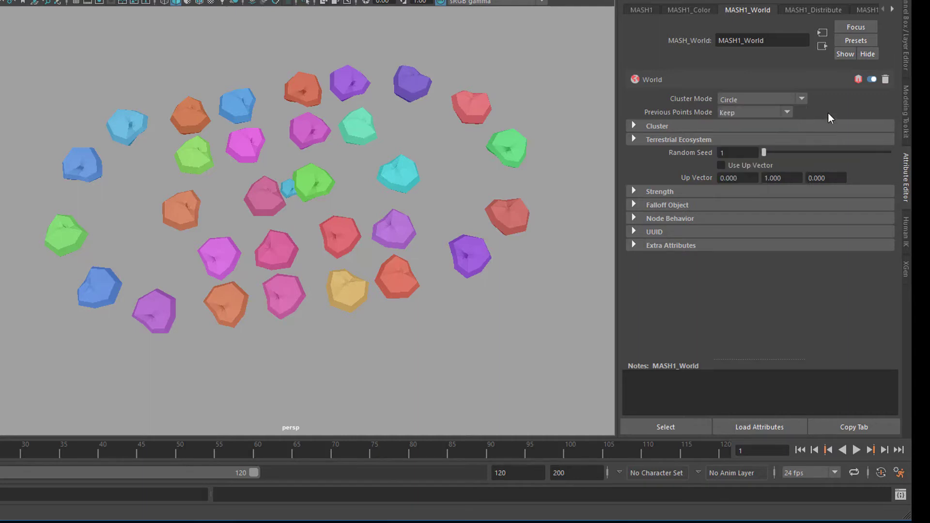
{"action": "left_click", "coordinate": [804, 99]}
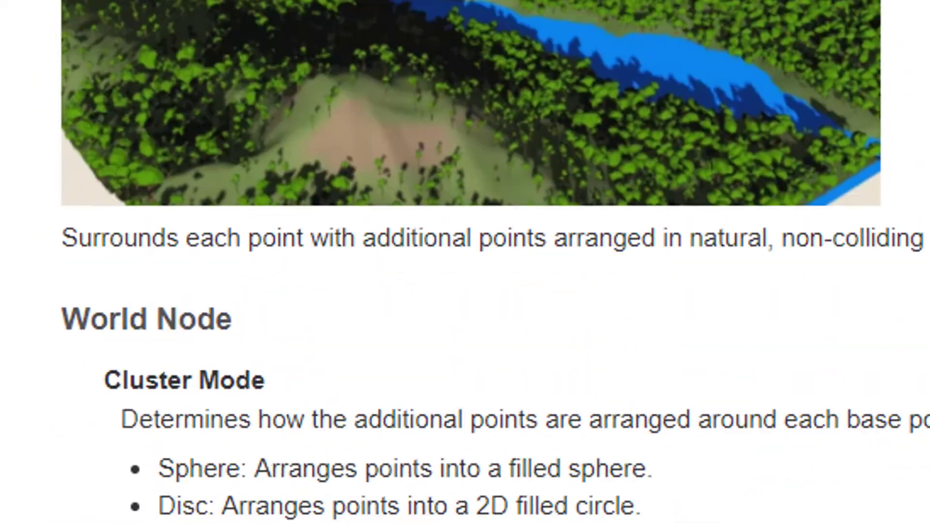
{"action": "scroll", "coordinate": [465, 262], "scroll_direction": "up", "scroll_amount": 5}
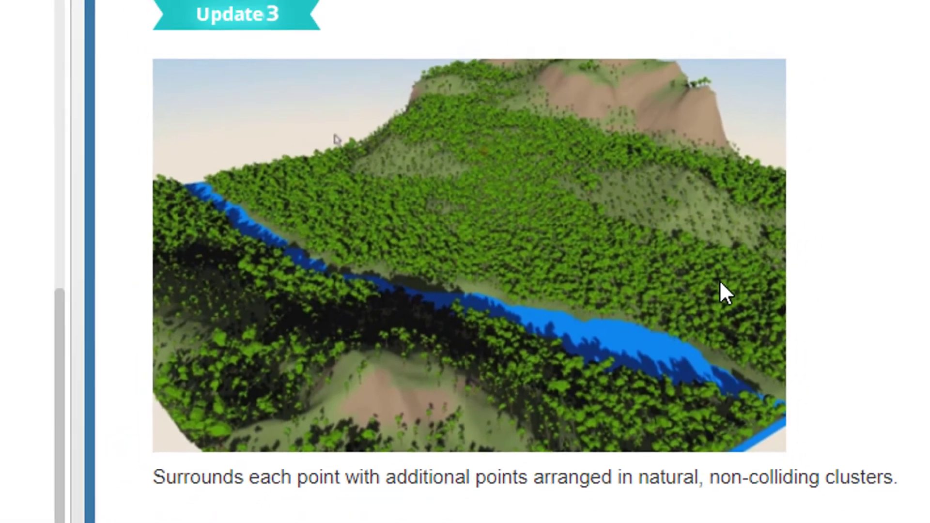
{"action": "scroll", "coordinate": [691, 269], "scroll_direction": "down", "scroll_amount": 10}
{"action": "scroll", "coordinate": [668, 264], "scroll_direction": "up", "scroll_amount": 10}
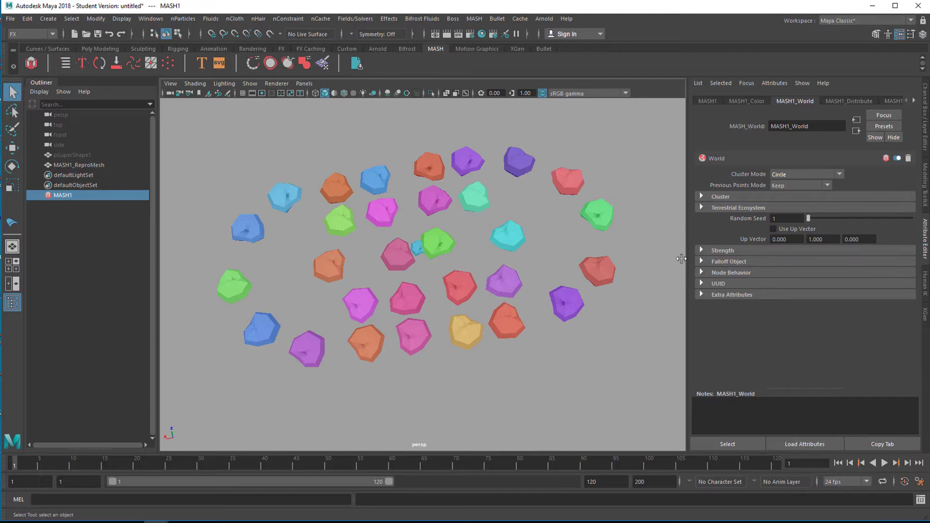
- Adjust MASH1_Distribute Distance X back and forth, ending at 47.586 to separate the three clusters
{"action": "mouse_move", "coordinate": [549, 307]}
{"action": "left_mouse_down", "text": "alt"}
{"action": "mouse_move", "coordinate": [538, 318]}
{"action": "mouse_move", "coordinate": [545, 322]}
{"action": "mouse_move", "coordinate": [537, 319]}
{"action": "left_mouse_up", "text": "alt"}
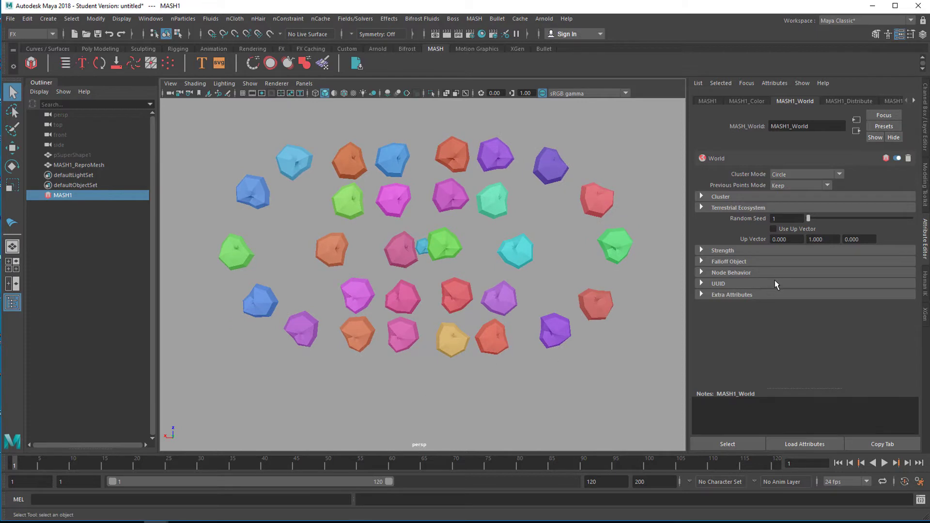
{"action": "left_click", "coordinate": [854, 100]}
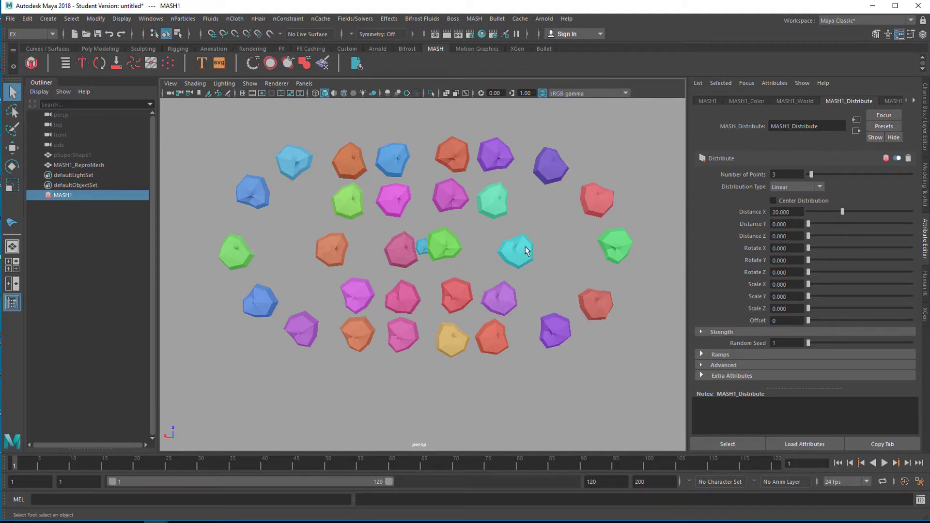
{"action": "left_click_drag", "start_coordinate": [570, 321], "coordinate": [590, 304], "text": "alt"}
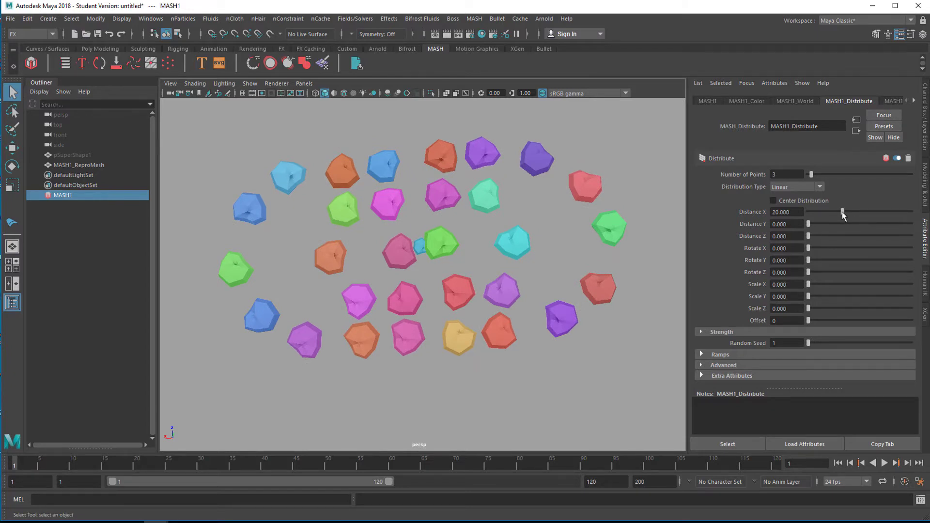
{"action": "left_click_drag", "start_coordinate": [842, 212], "coordinate": [895, 212]}
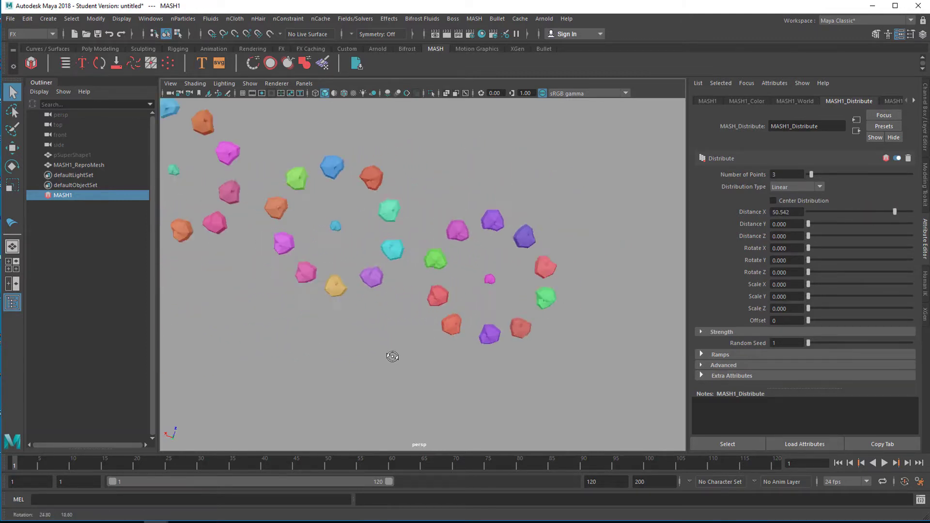
{"action": "middle_click_drag", "start_coordinate": [465, 348], "coordinate": [582, 362], "text": "alt"}
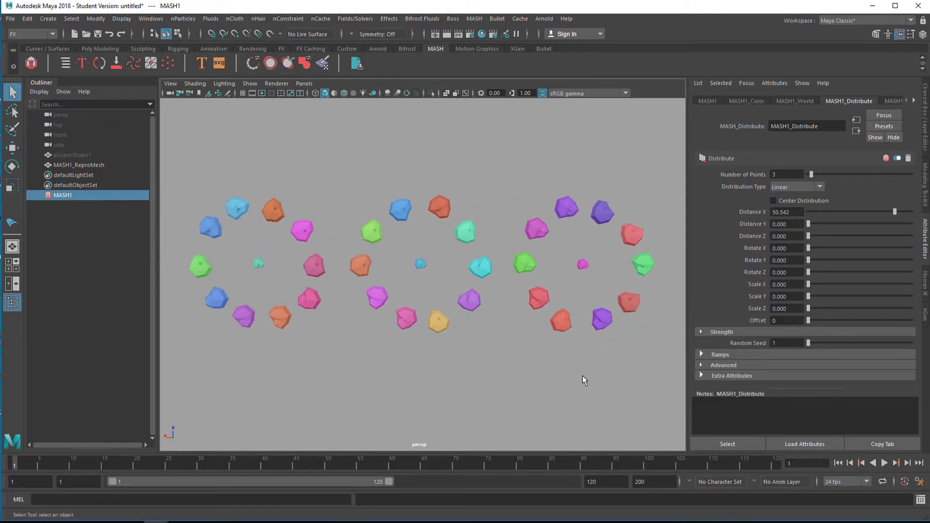
{"action": "left_click_drag", "start_coordinate": [895, 214], "coordinate": [872, 227]}
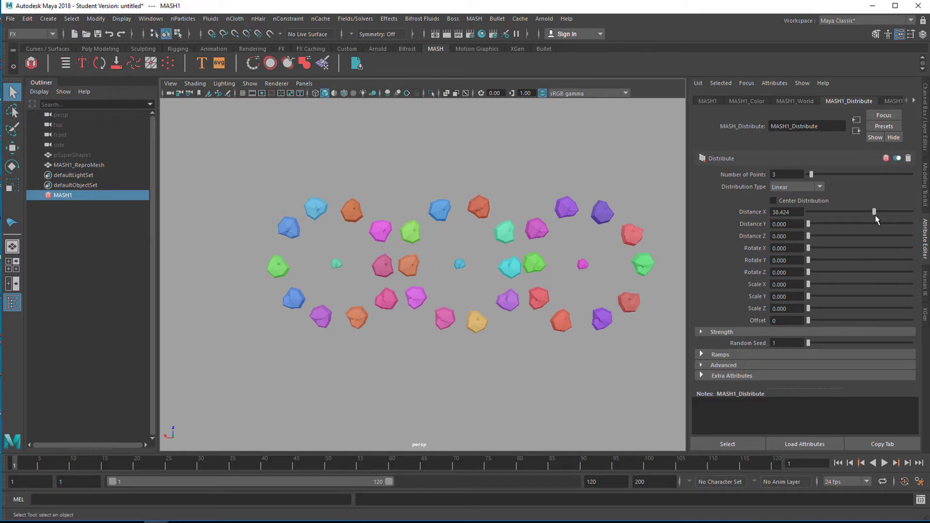
{"action": "left_click_drag", "start_coordinate": [875, 215], "coordinate": [804, 232]}
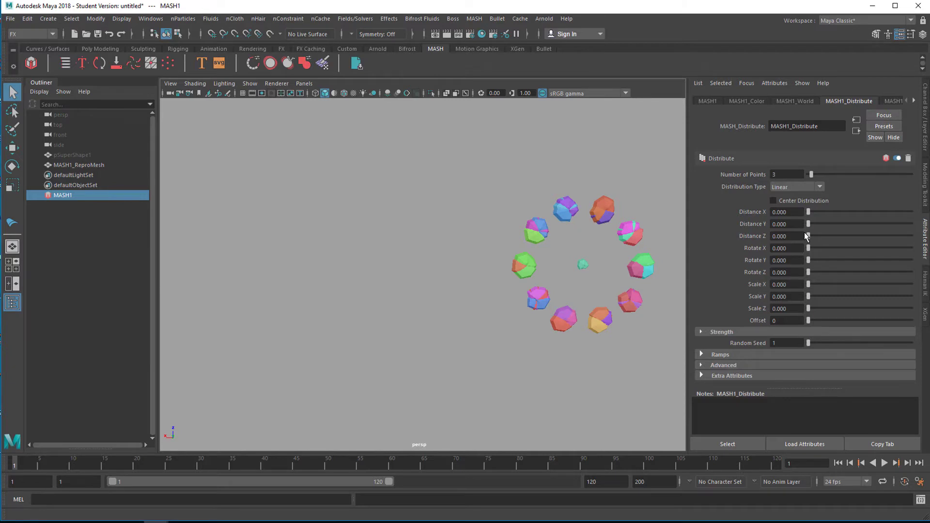
{"action": "left_click_drag", "start_coordinate": [806, 236], "coordinate": [889, 224]}
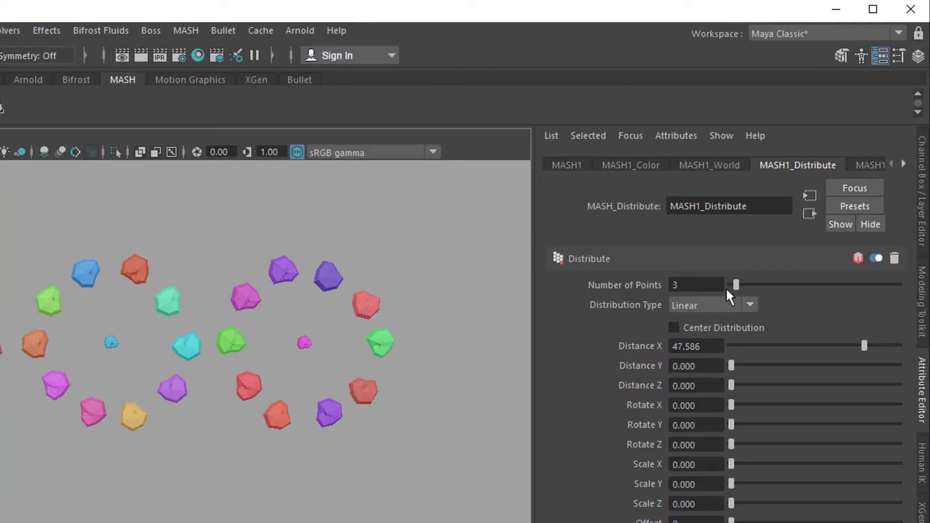
- Set MASH1_Distribute to 4 points with Distance X 100, then frame the four rings
{"action": "left_click", "coordinate": [693, 285]}
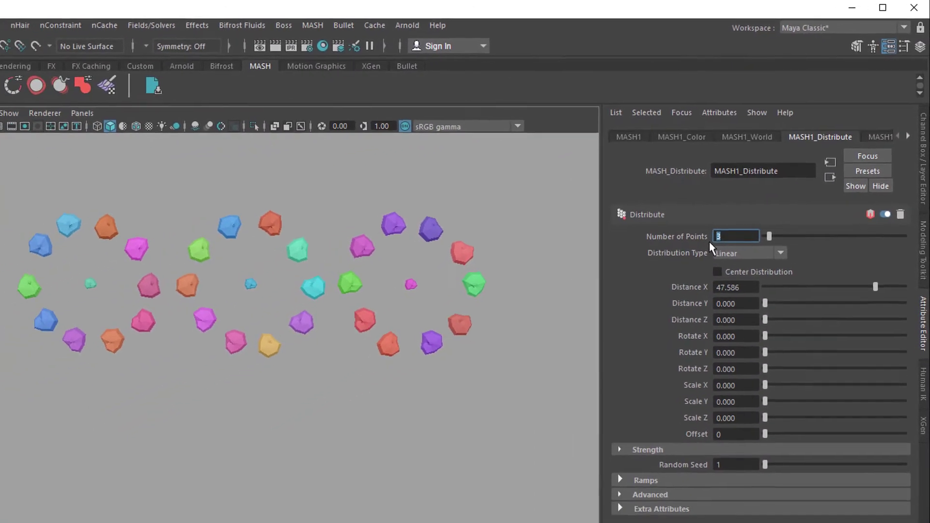
{"action": "type", "text": "4"}
{"action": "key", "text": "Return"}
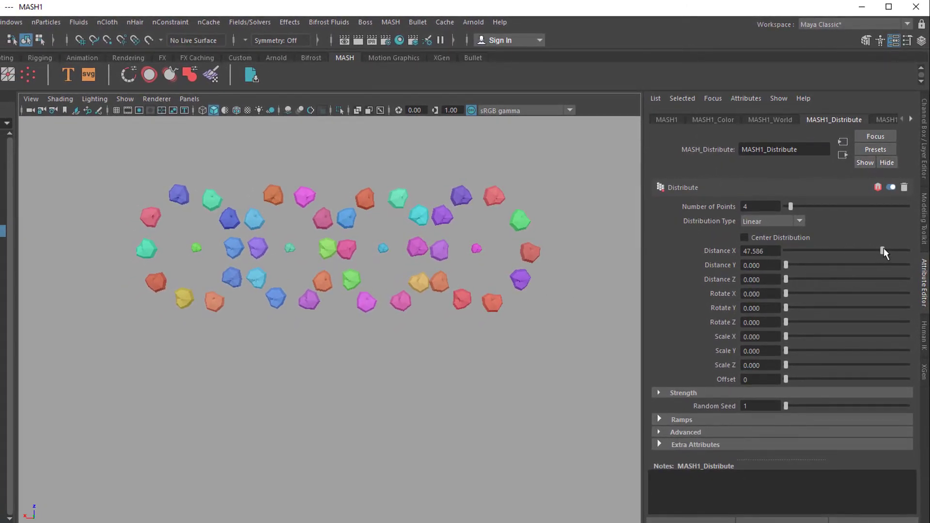
{"action": "left_click_drag", "start_coordinate": [883, 250], "coordinate": [915, 251]}
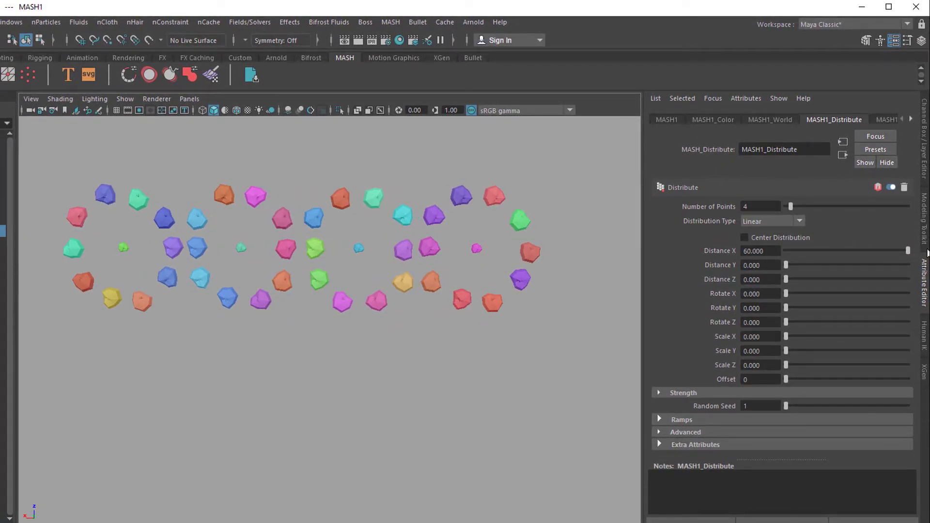
{"action": "left_click_drag", "start_coordinate": [764, 256], "coordinate": [720, 255]}
{"action": "type", "text": "100"}
{"action": "key", "text": "Return"}
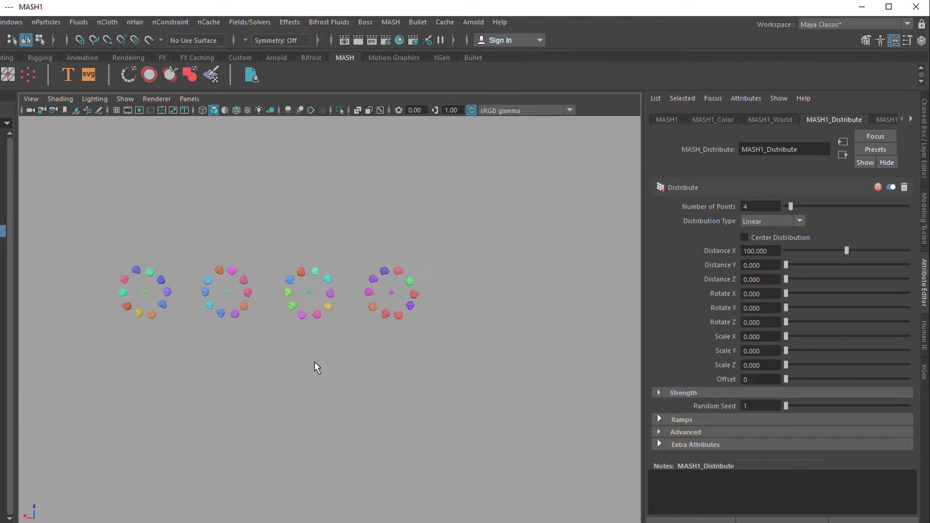
{"action": "right_click_drag", "start_coordinate": [315, 367], "coordinate": [395, 324], "text": "alt"}
{"action": "middle_click_drag", "start_coordinate": [394, 323], "coordinate": [494, 311], "text": "alt"}
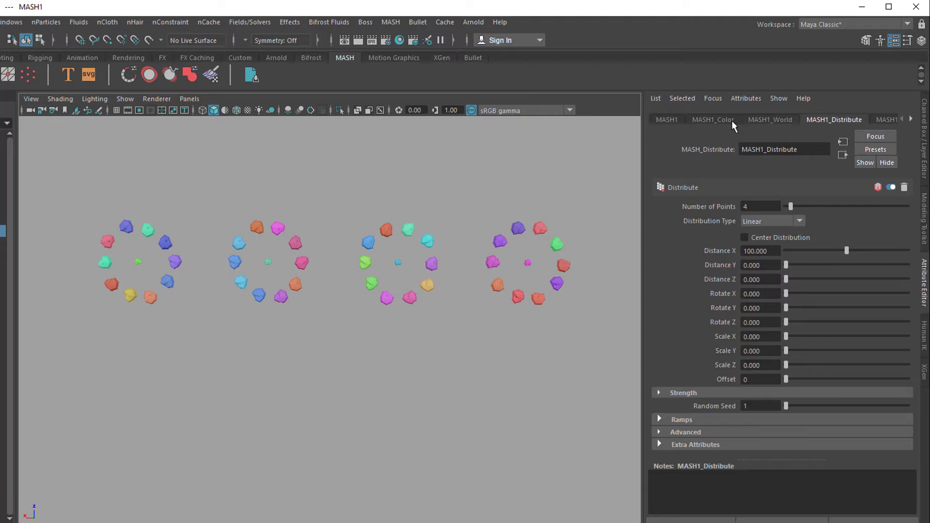
- Set the World node's Previous Points Mode to Kill, removing each cluster's centre rock
{"action": "left_click", "coordinate": [770, 120]}
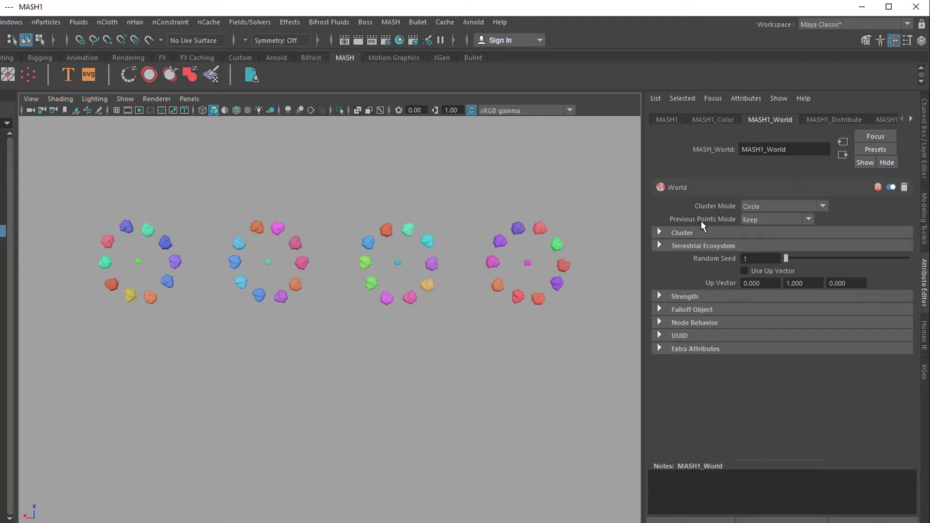
{"action": "left_click", "coordinate": [806, 219]}
{"action": "left_click", "coordinate": [778, 268]}
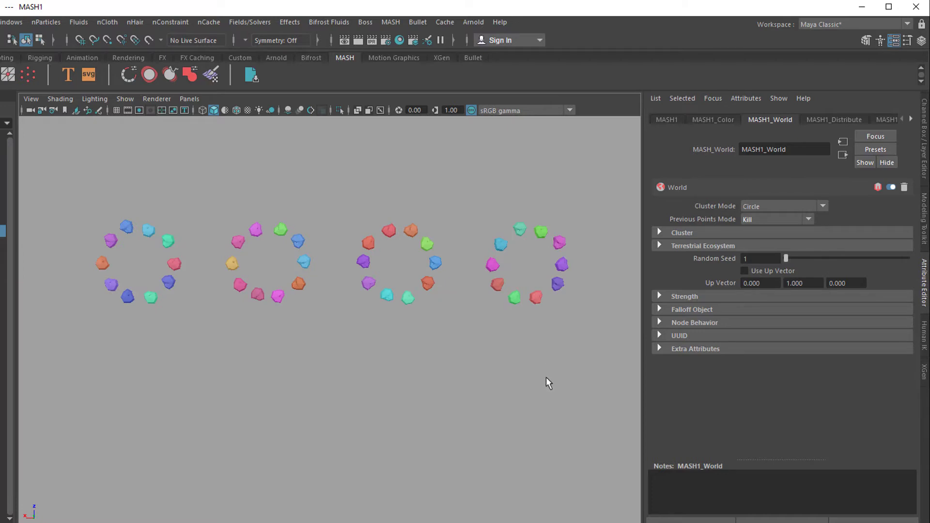
{"action": "left_click", "coordinate": [810, 219]}
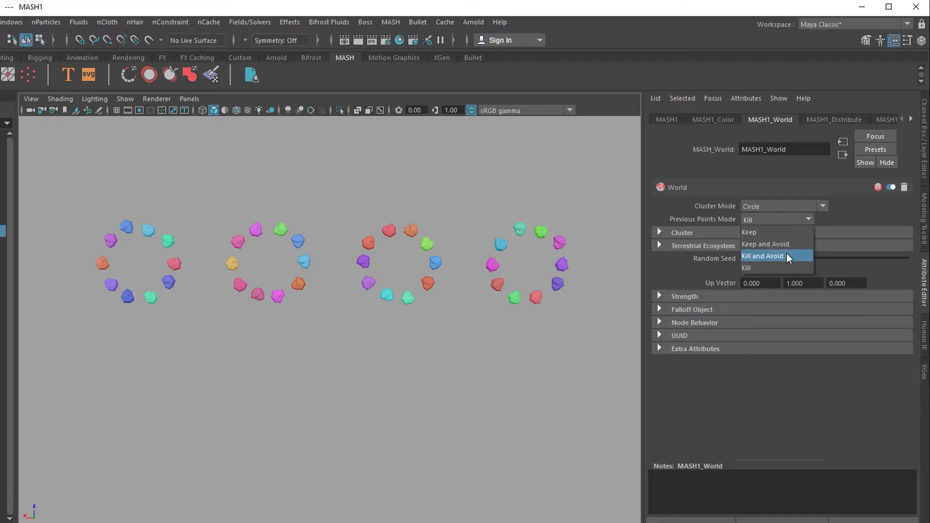
{"action": "left_click", "coordinate": [858, 208]}
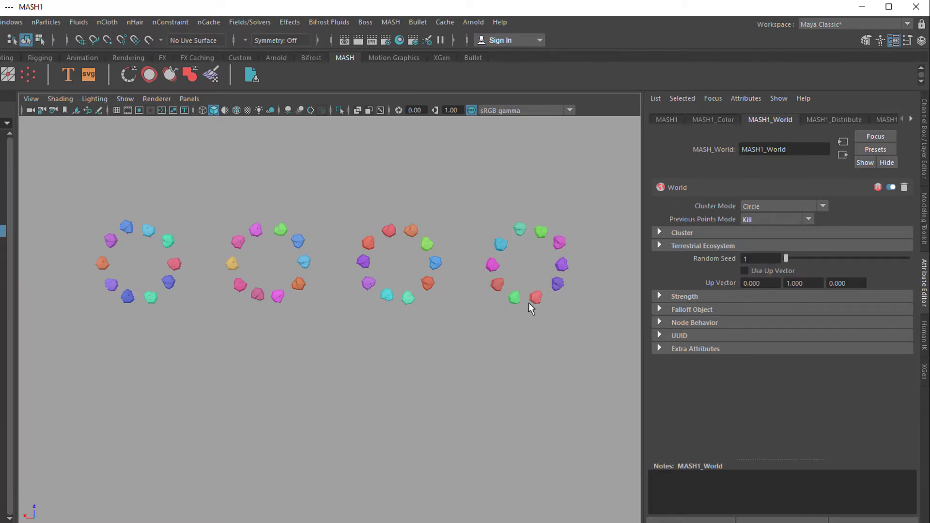
- Raise MASH1_Distribute Number of Points to 5 for a fifth rock ring
{"action": "left_click", "coordinate": [836, 119]}
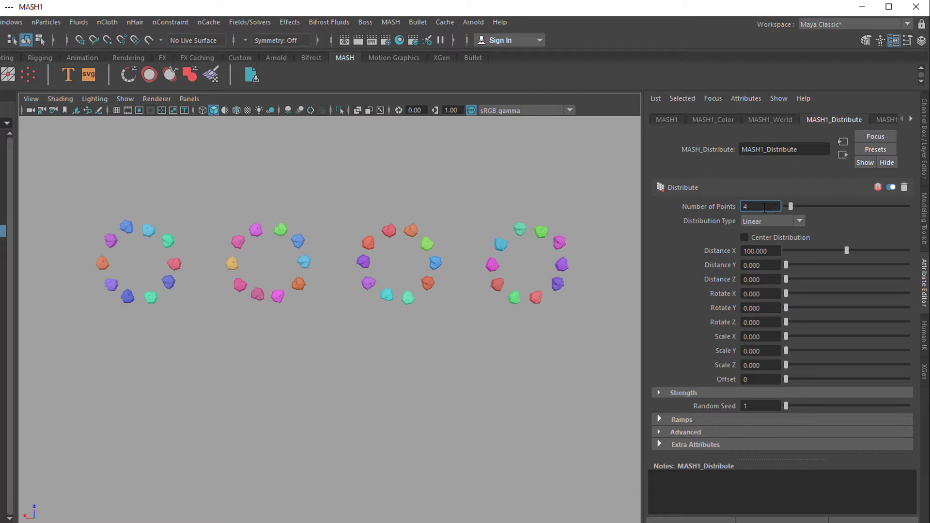
{"action": "key", "text": "Return"}
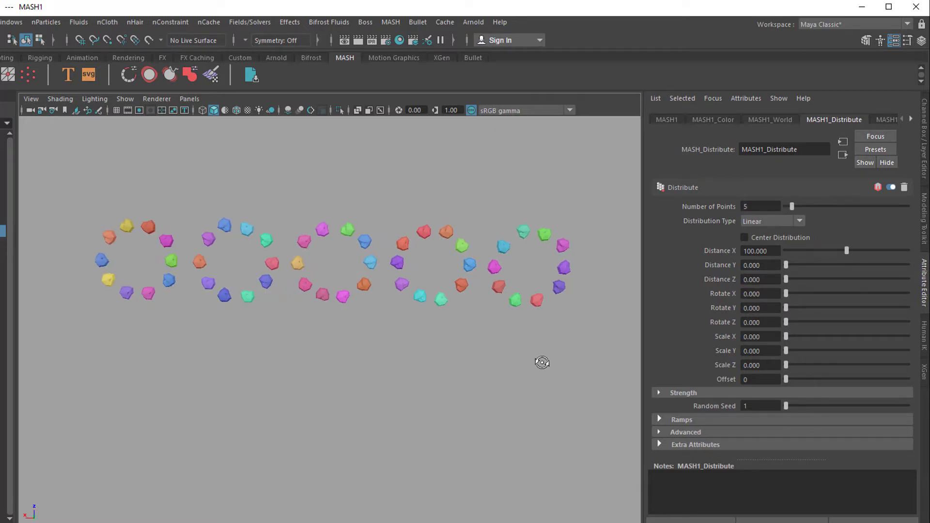
{"action": "middle_click_drag", "start_coordinate": [542, 357], "coordinate": [533, 424], "text": "alt"}
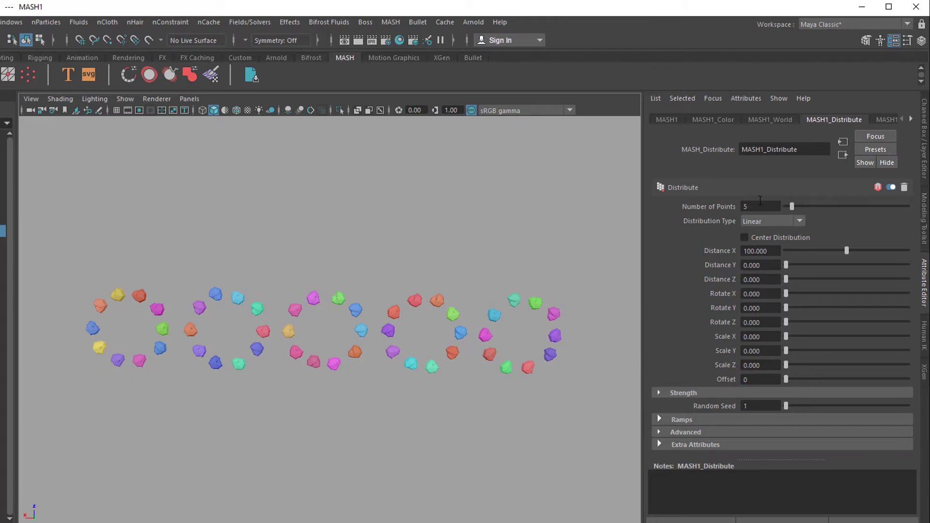
- Expand the World node's Cluster settings and set 15 points per cluster plus 11 random points
{"action": "left_click", "coordinate": [771, 120]}
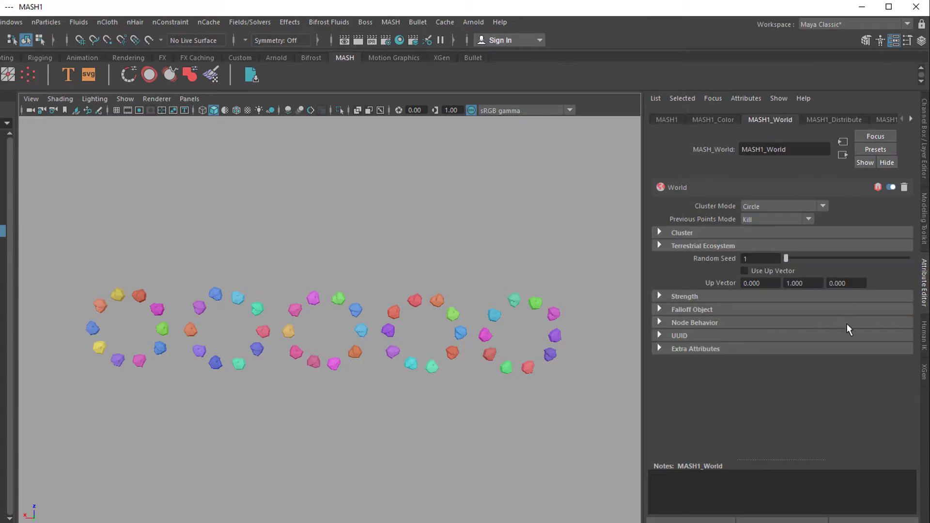
{"action": "left_click", "coordinate": [660, 232]}
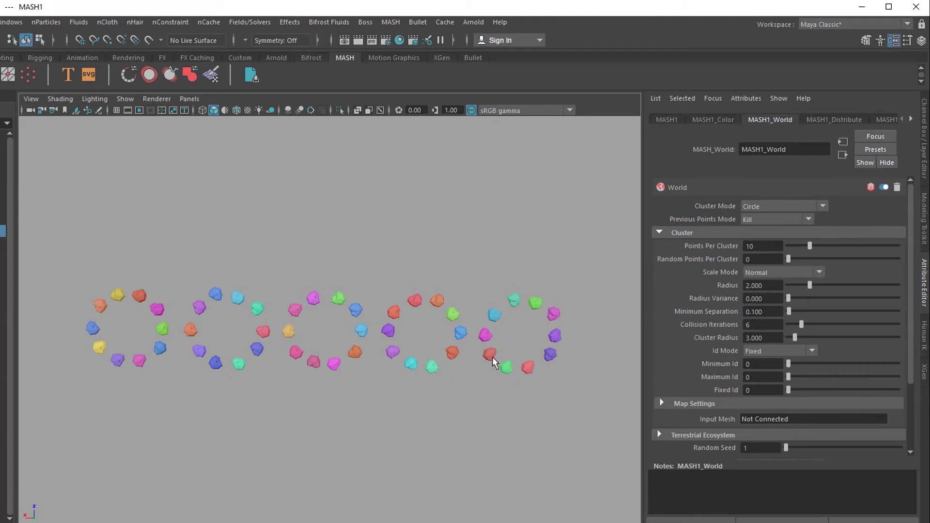
{"action": "left_click", "coordinate": [749, 246]}
{"action": "type", "text": "5"}
{"action": "key", "text": "Return"}
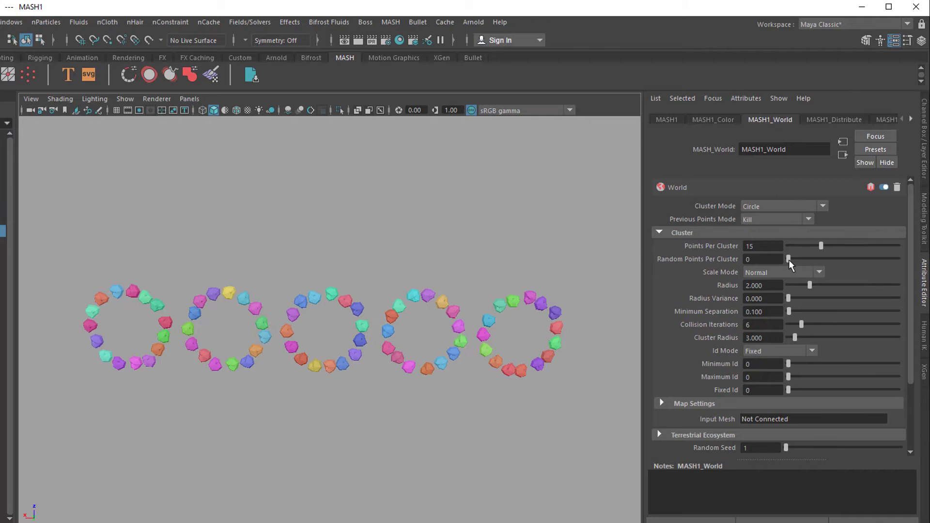
{"action": "left_click_drag", "start_coordinate": [789, 259], "coordinate": [812, 260]}
- Set the cluster Radius to 1
{"action": "left_click_drag", "start_coordinate": [524, 383], "coordinate": [513, 368], "text": "alt"}
{"action": "right_click_drag", "start_coordinate": [513, 368], "coordinate": [592, 357], "text": "alt"}
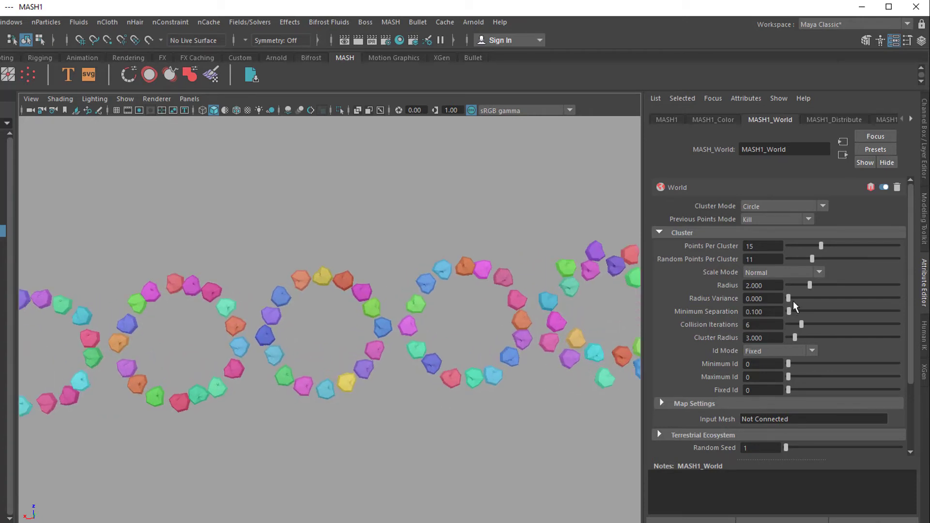
{"action": "left_click_drag", "start_coordinate": [765, 288], "coordinate": [740, 289]}
{"action": "type", "text": "1"}
{"action": "key", "text": "Return"}
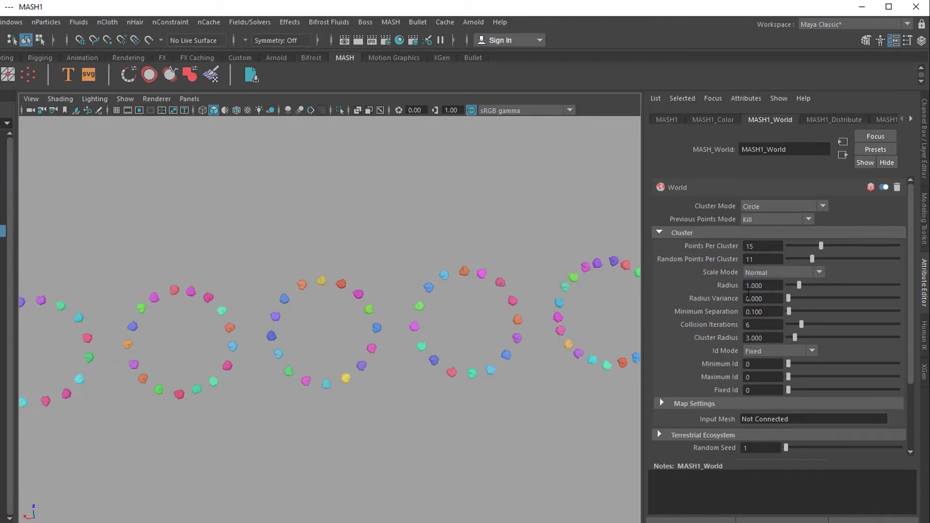
- Switch the viewport background to black with Alt+B
{"action": "scroll", "coordinate": [494, 354], "scroll_direction": "down", "scroll_amount": 5}
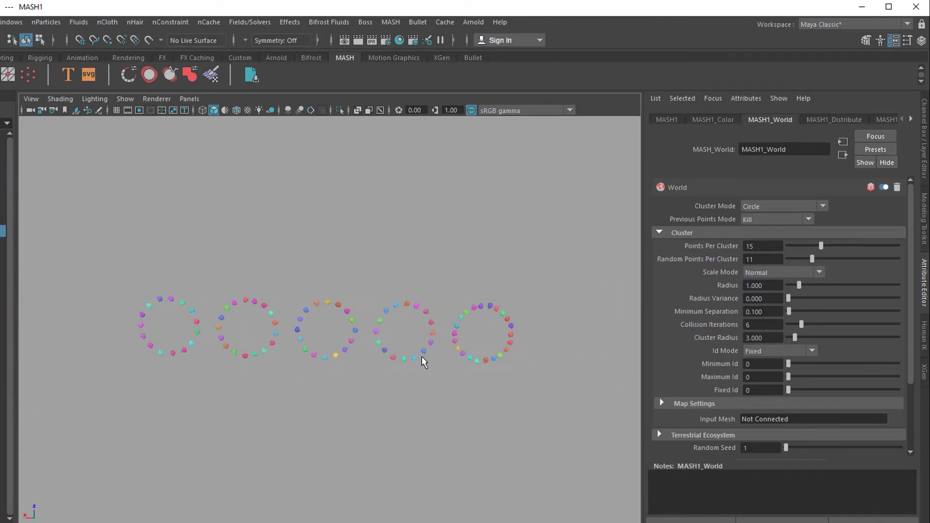
{"action": "key", "text": "alt+b"}
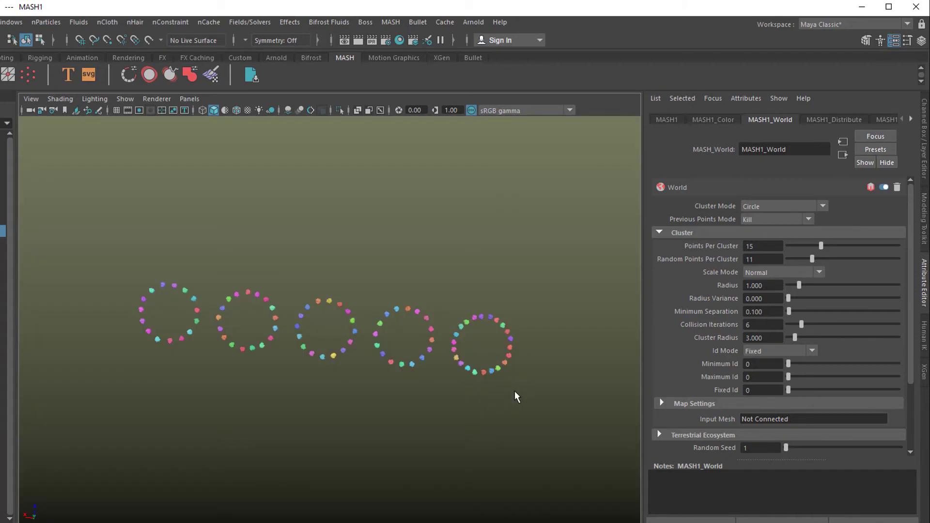
{"action": "key", "text": "alt+b"}
{"action": "right_click_drag", "start_coordinate": [392, 417], "coordinate": [461, 409], "text": "alt"}
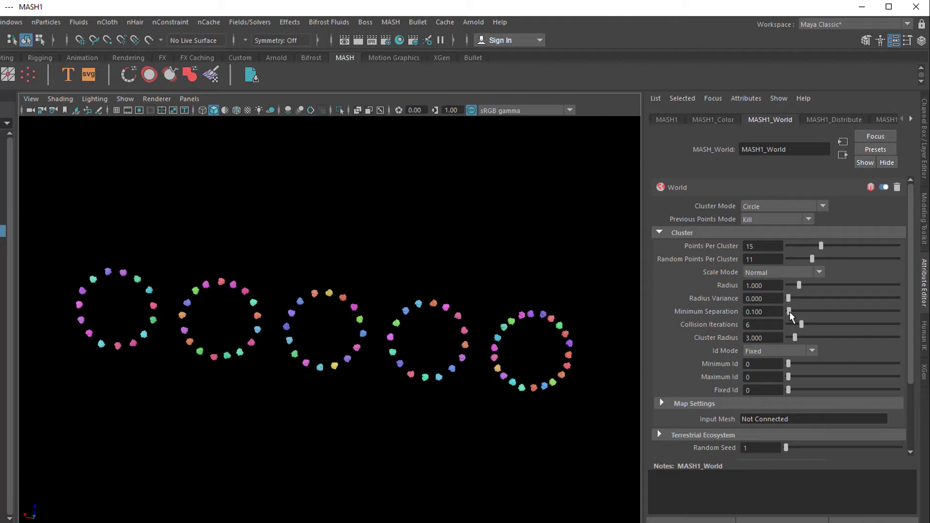
- Drag Minimum Separation to 1.258 and Cluster Radius to 2.732 to widen the rock rings
{"action": "left_click_drag", "start_coordinate": [791, 313], "coordinate": [856, 329]}
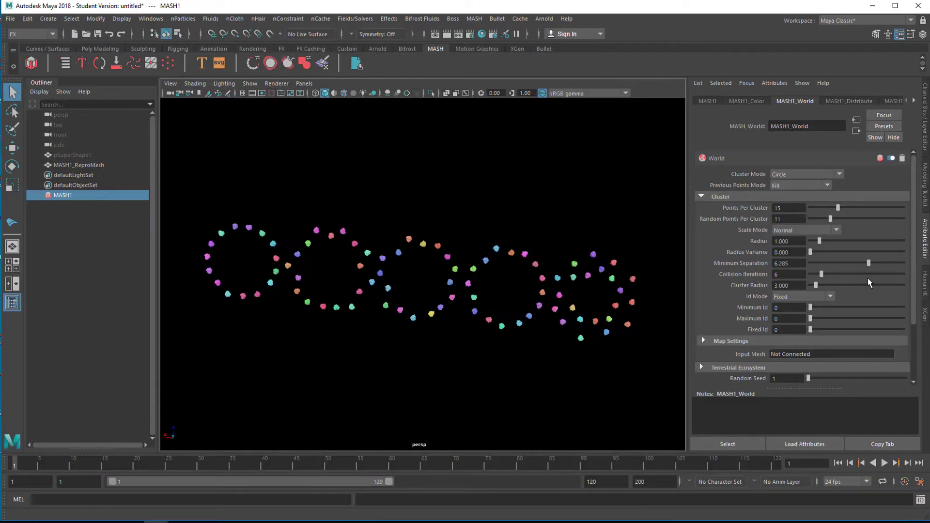
{"action": "left_click_drag", "start_coordinate": [868, 278], "coordinate": [817, 289]}
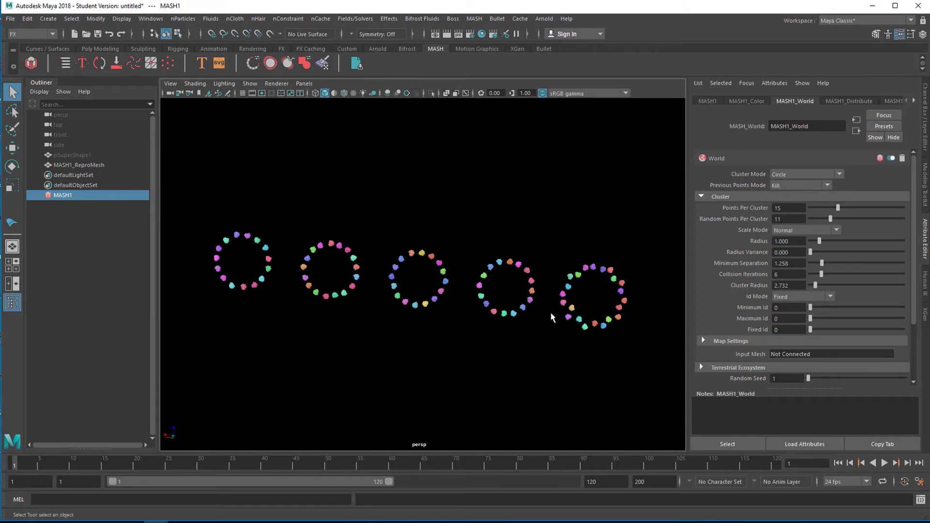
{"action": "left_click_drag", "start_coordinate": [561, 311], "coordinate": [464, 316], "text": "alt"}
{"action": "right_click_drag", "start_coordinate": [464, 316], "coordinate": [530, 308], "text": "alt"}
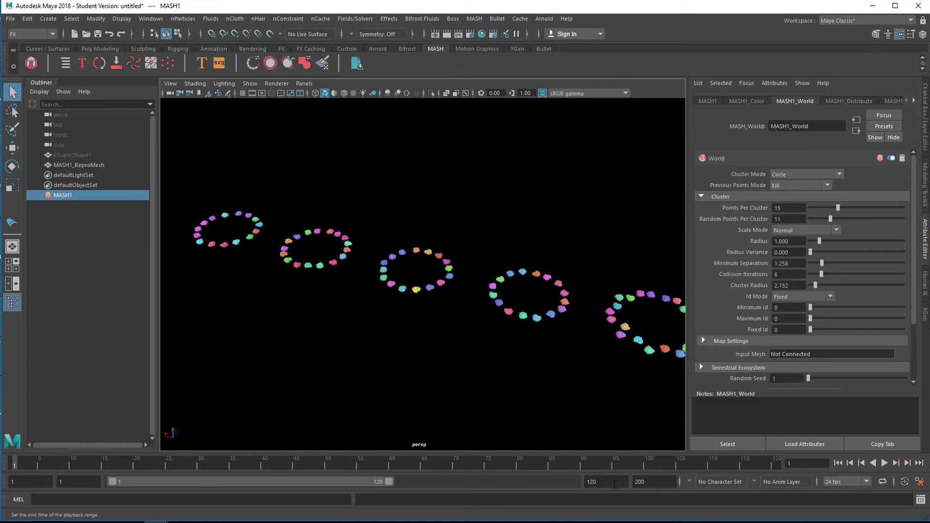
- Key the World Radius at the current frame and again at frame 168
{"action": "left_click", "coordinate": [614, 482]}
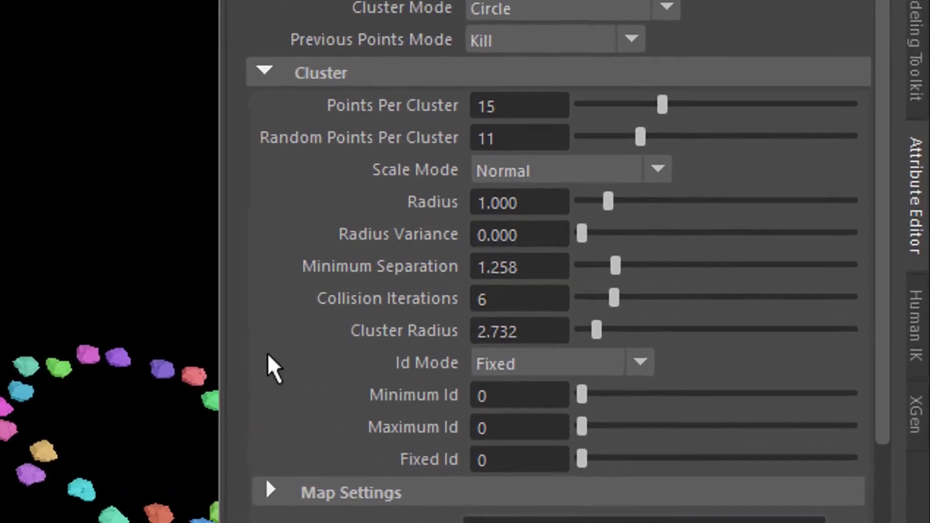
{"action": "right_click", "coordinate": [420, 204]}
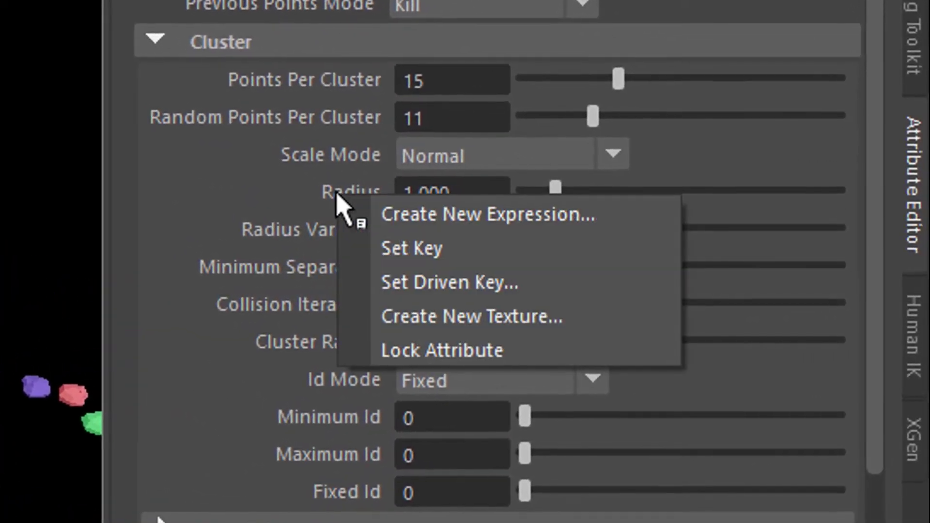
{"action": "left_click", "coordinate": [406, 249]}
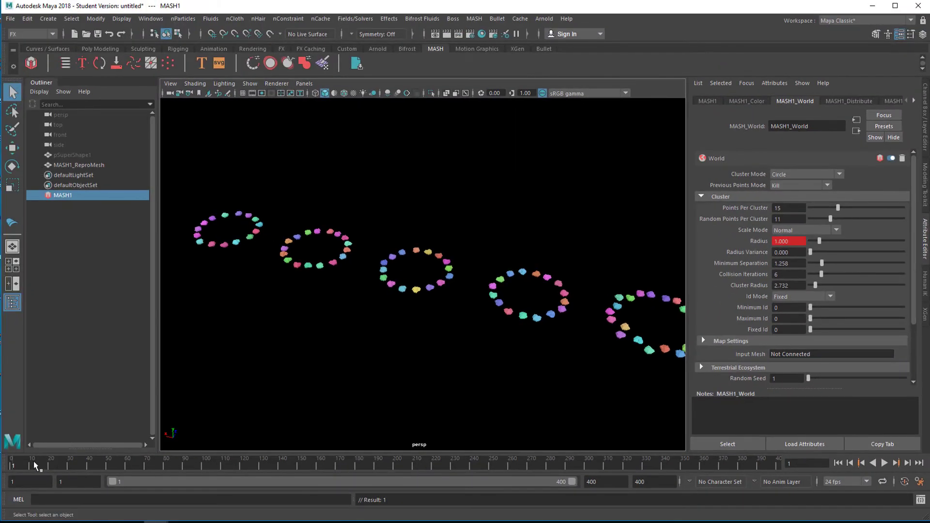
{"action": "left_click", "coordinate": [336, 464]}
{"action": "right_click", "coordinate": [753, 242]}
{"action": "left_click", "coordinate": [777, 257]}
- At frame 86, shrink the Radius to about 0.5 and key it
{"action": "mouse_move", "coordinate": [198, 465]}
{"action": "left_mouse_down"}
{"action": "mouse_move", "coordinate": [156, 463]}
{"action": "mouse_move", "coordinate": [177, 464]}
{"action": "left_mouse_up"}
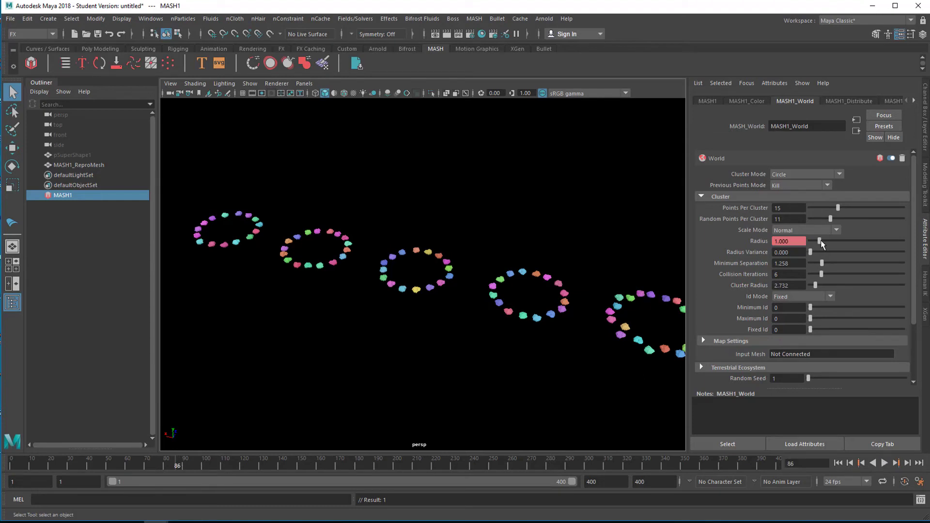
{"action": "left_click_drag", "start_coordinate": [819, 241], "coordinate": [815, 244]}
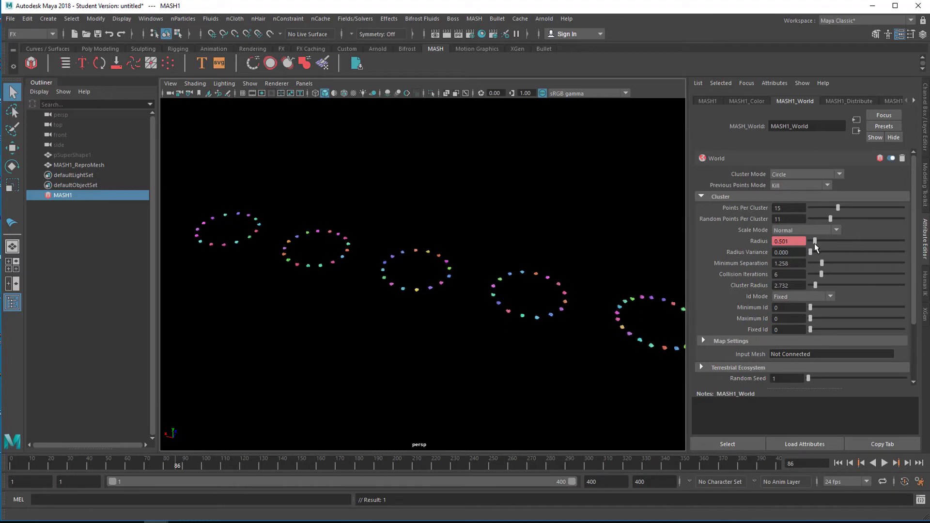
{"action": "right_click", "coordinate": [757, 242]}
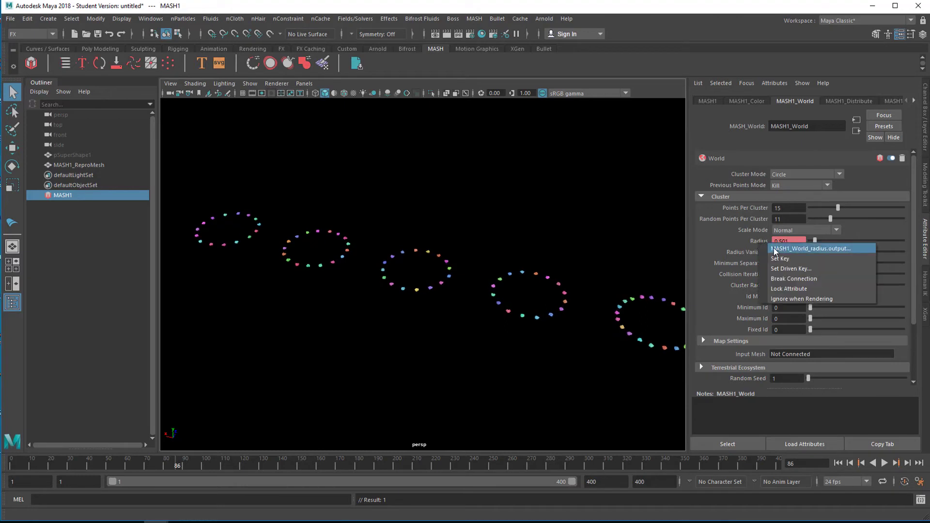
{"action": "left_click", "coordinate": [790, 259]}
- Play the animation from the start to preview the resizing rings, then stop
{"action": "left_click", "coordinate": [838, 463]}
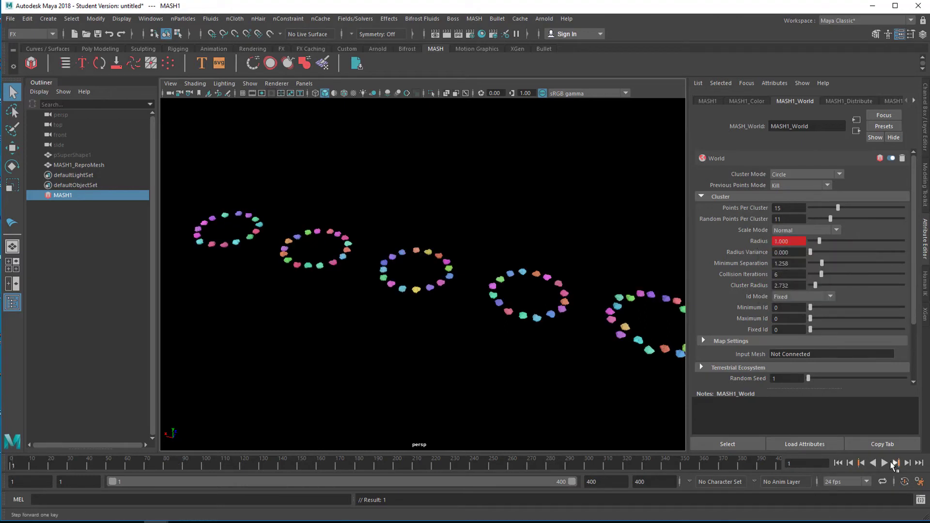
{"action": "left_click", "coordinate": [885, 463]}
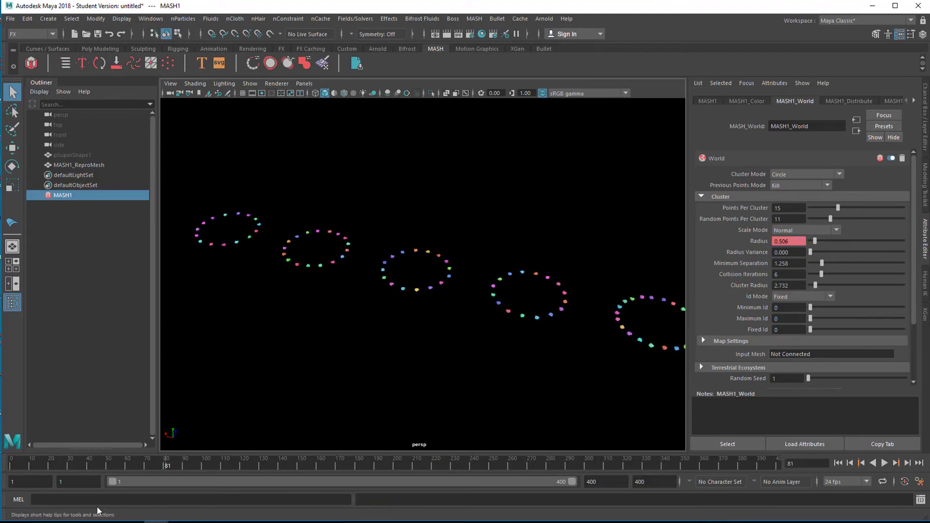
{"action": "left_click", "coordinate": [34, 472]}
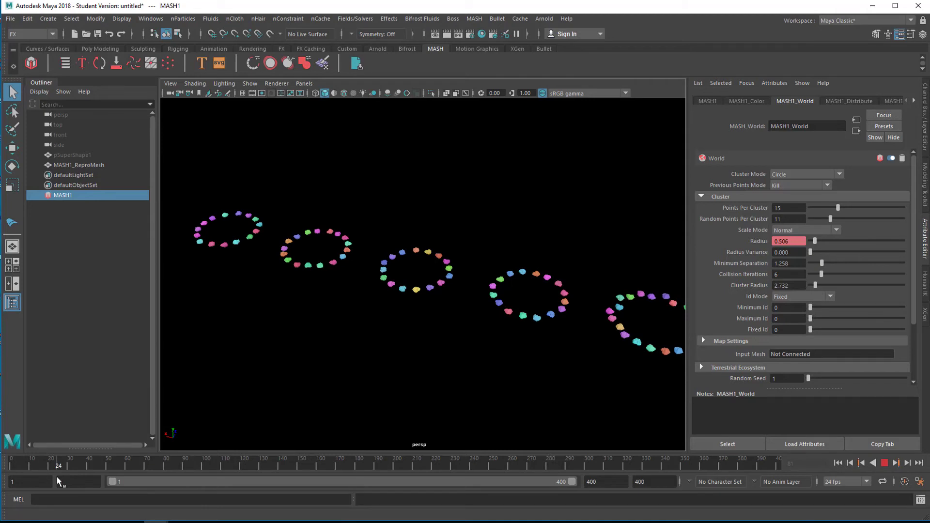
{"action": "key", "text": "Escape"}
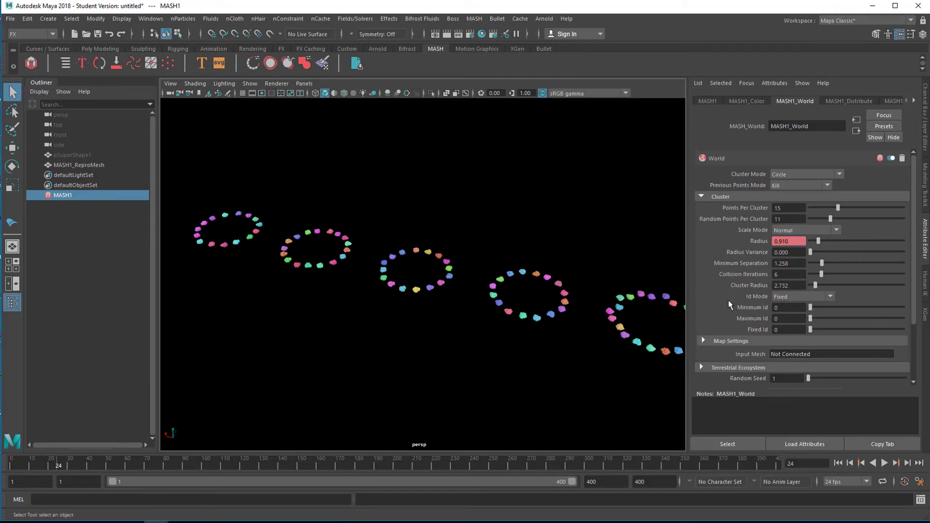
- On the MASH1_Distribute node, key Distance X at 100
{"action": "left_click", "coordinate": [838, 102]}
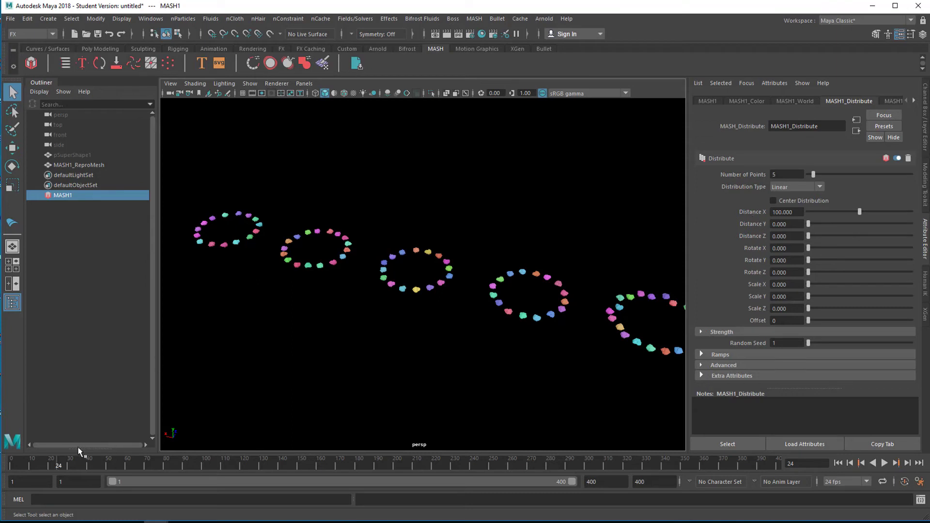
{"action": "right_click", "coordinate": [755, 212]}
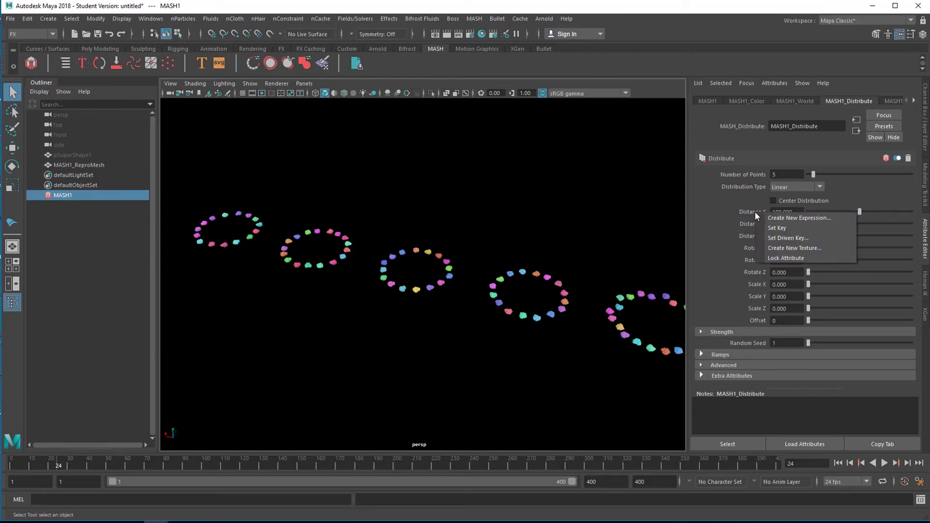
{"action": "left_click", "coordinate": [779, 228]}
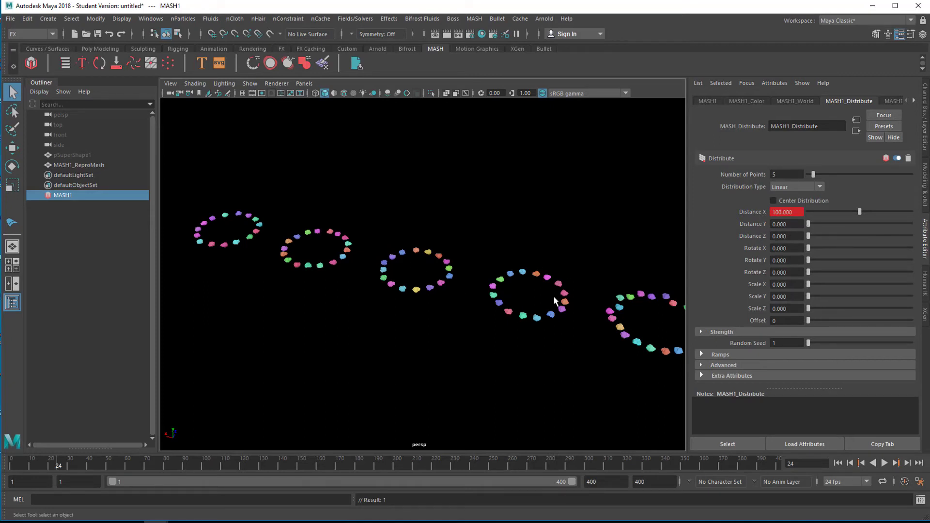
{"action": "key", "text": "alt+v"}
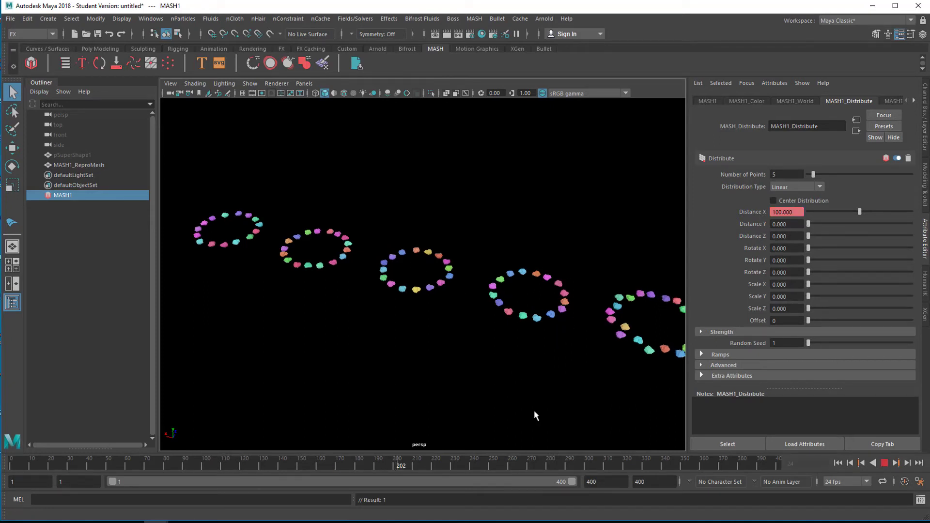
{"action": "right_click", "coordinate": [752, 211]}
{"action": "left_click", "coordinate": [805, 224]}
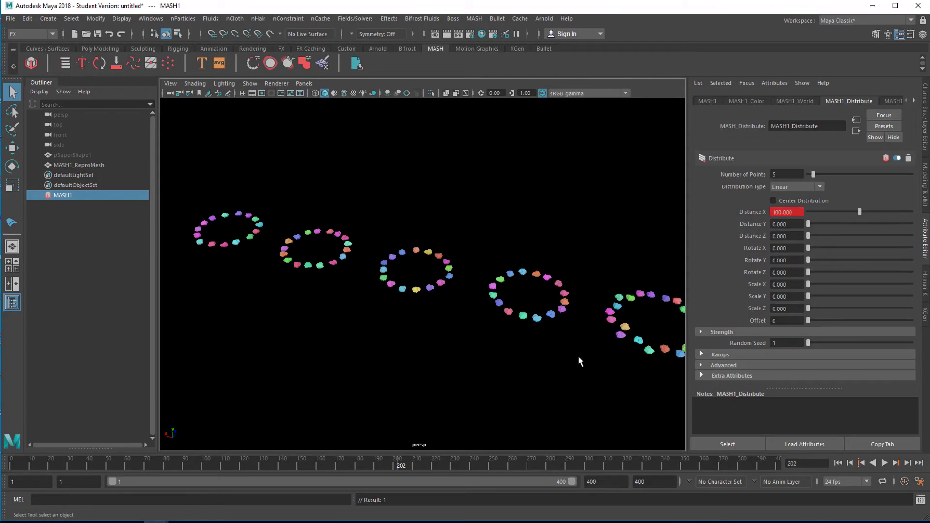
- At frame 123, lower Distance X to 20.69, key it, and play back from the start
{"action": "left_click", "coordinate": [252, 462]}
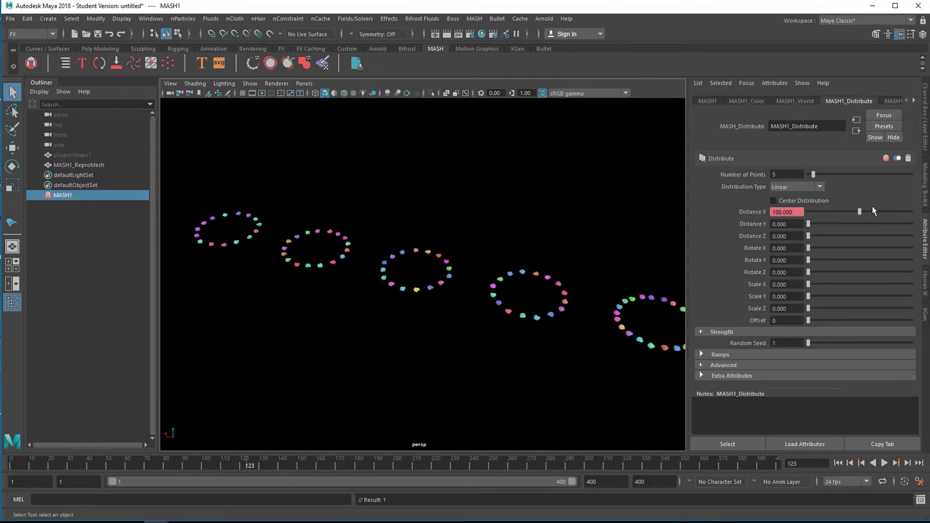
{"action": "left_click_drag", "start_coordinate": [859, 213], "coordinate": [818, 226]}
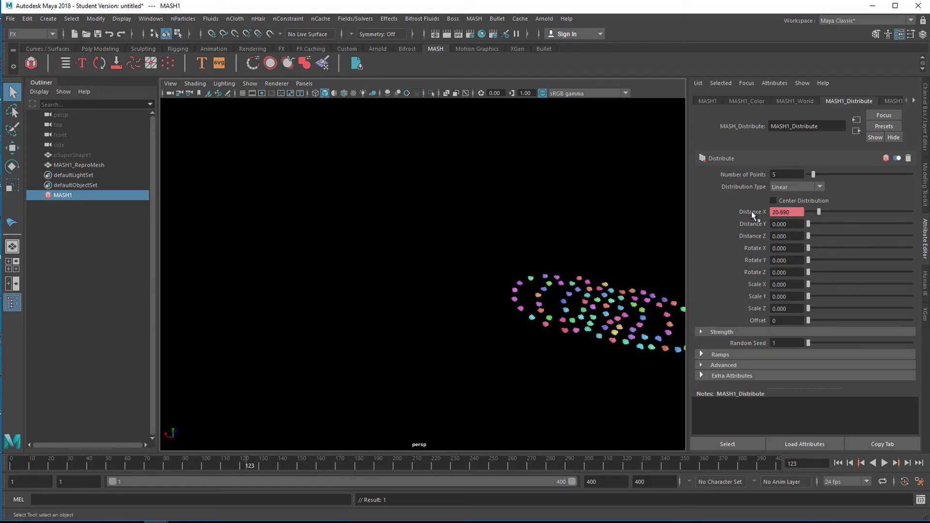
{"action": "right_click_drag", "start_coordinate": [752, 211], "coordinate": [709, 282]}
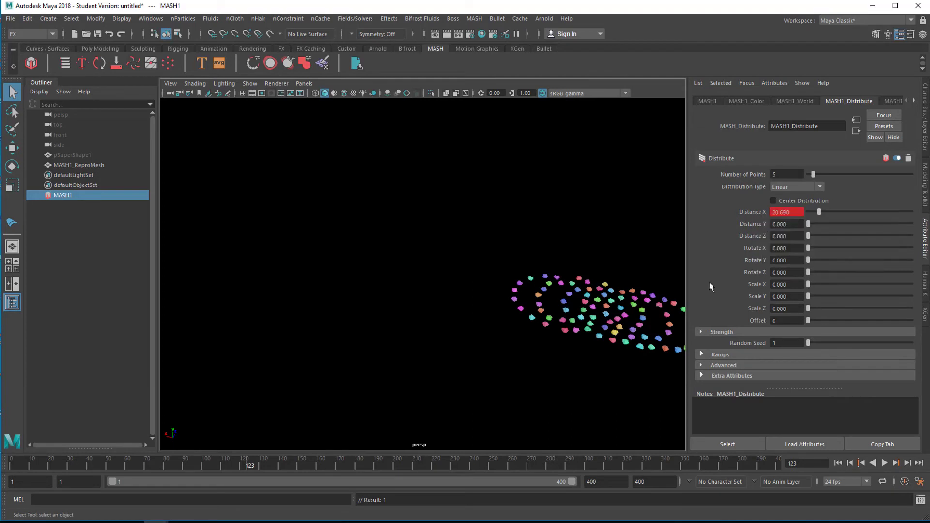
{"action": "left_click", "coordinate": [839, 463]}
{"action": "left_click", "coordinate": [885, 463]}
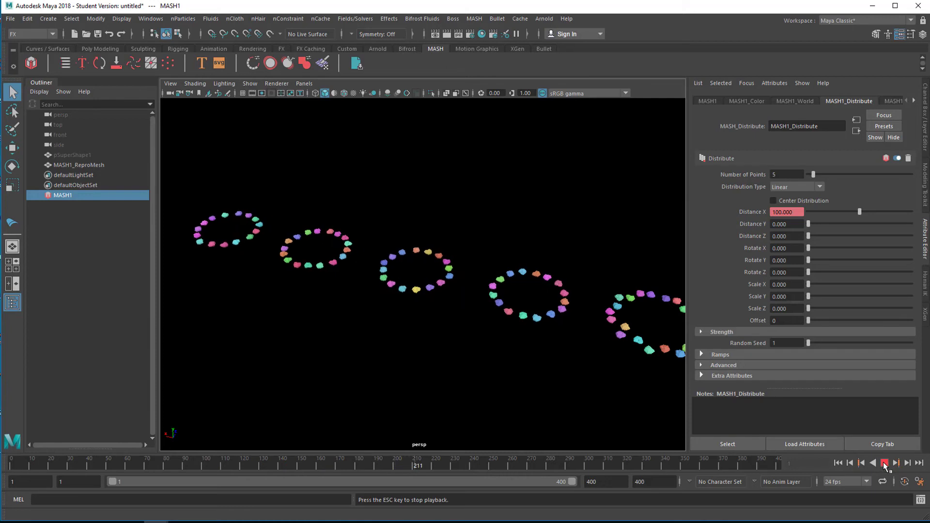
- Key World Points Per Cluster at 15 on frames 79 and 231
{"action": "left_click", "coordinate": [792, 101]}
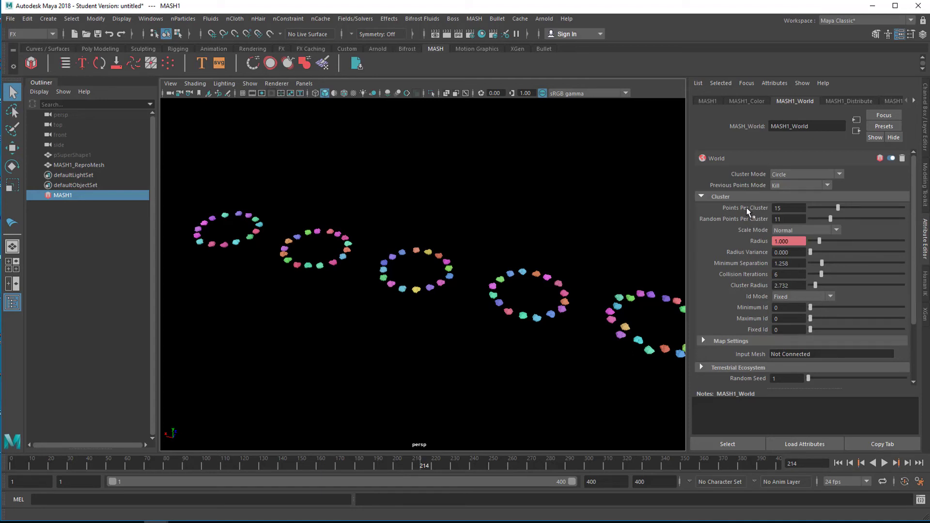
{"action": "left_click", "coordinate": [165, 465]}
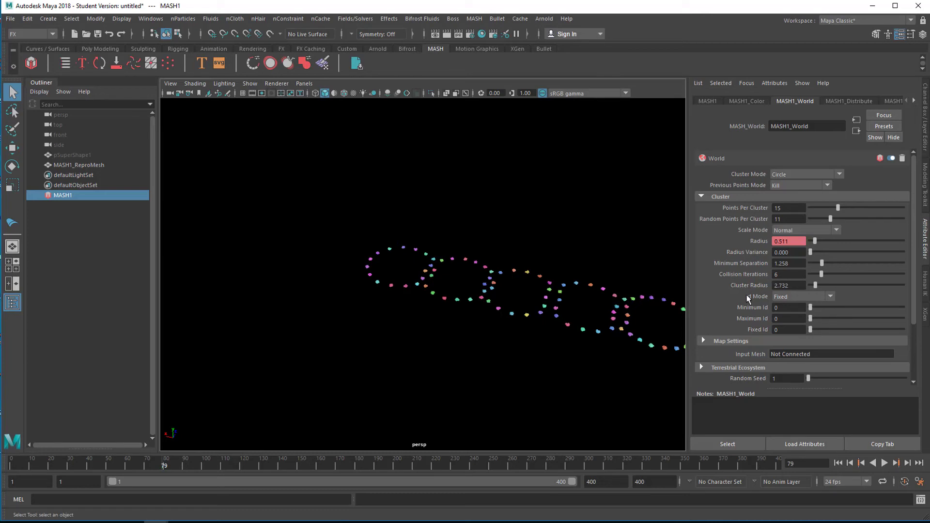
{"action": "right_click", "coordinate": [744, 208]}
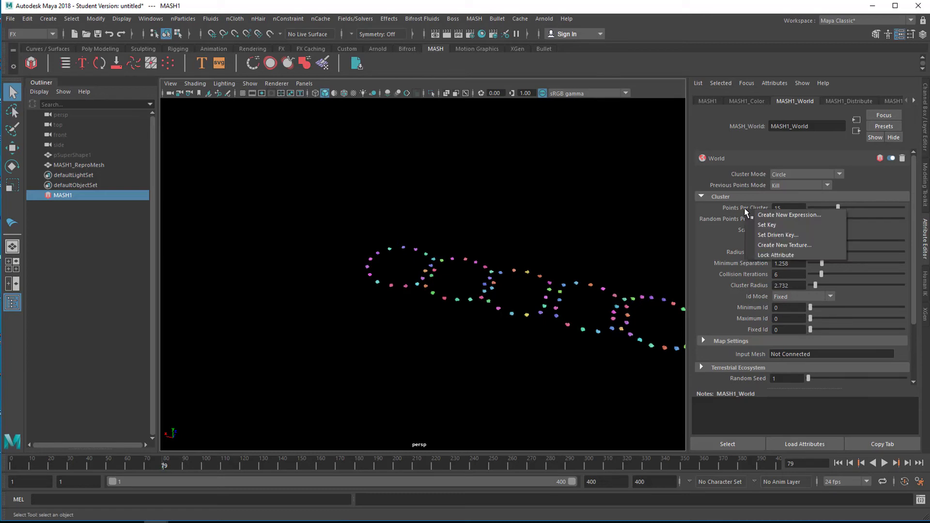
{"action": "left_click", "coordinate": [780, 224]}
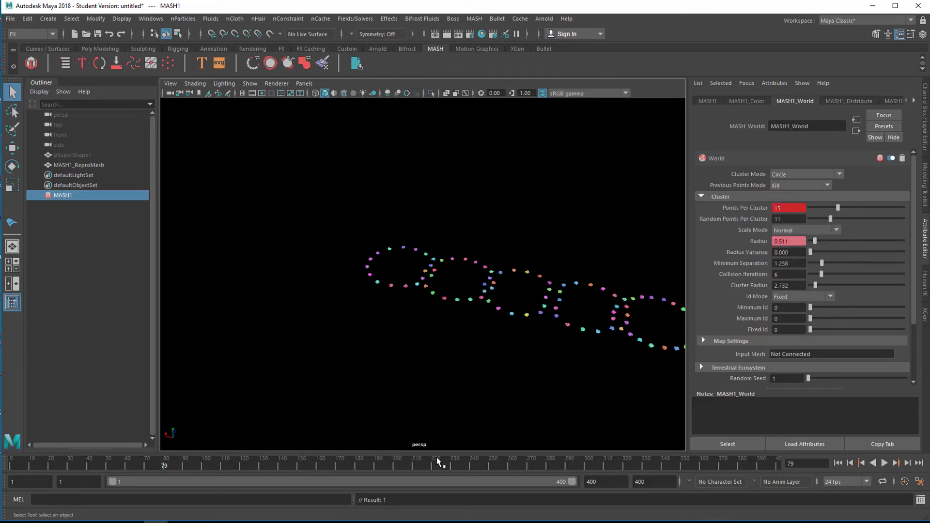
{"action": "left_click", "coordinate": [455, 464]}
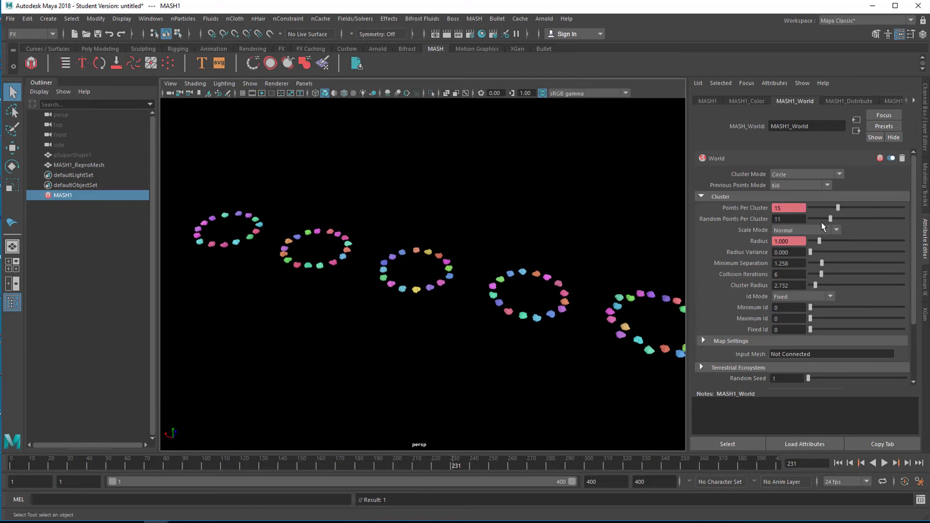
{"action": "right_click", "coordinate": [752, 210]}
{"action": "left_click", "coordinate": [759, 225]}
- At frame 149, key Points Per Cluster at 40, then play from the first frame
{"action": "left_click_drag", "start_coordinate": [347, 469], "coordinate": [295, 469]}
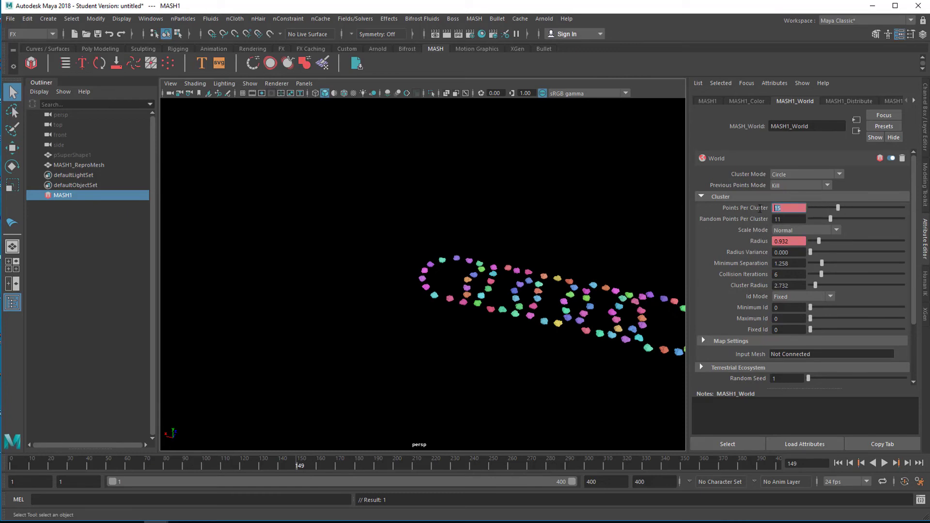
{"action": "key", "text": "Return"}
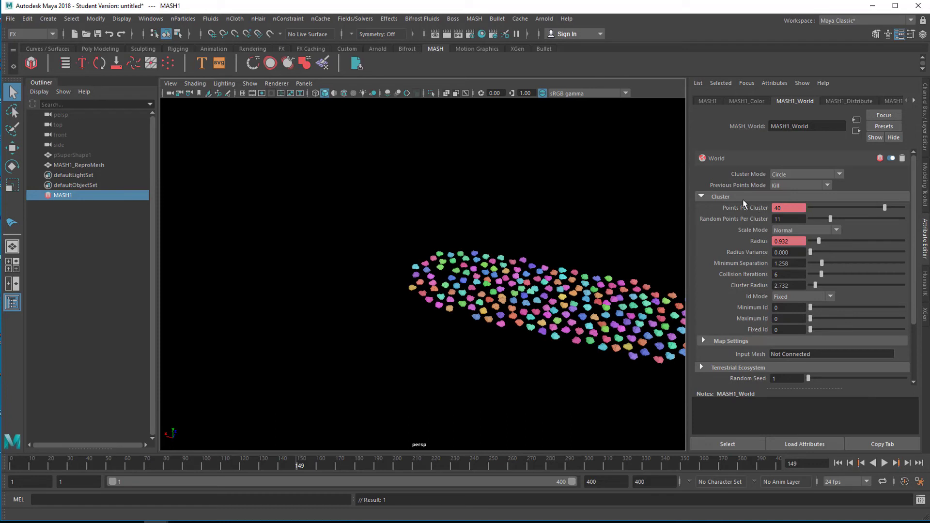
{"action": "right_click", "coordinate": [751, 208]}
{"action": "left_click", "coordinate": [764, 228]}
{"action": "left_click", "coordinate": [839, 464]}
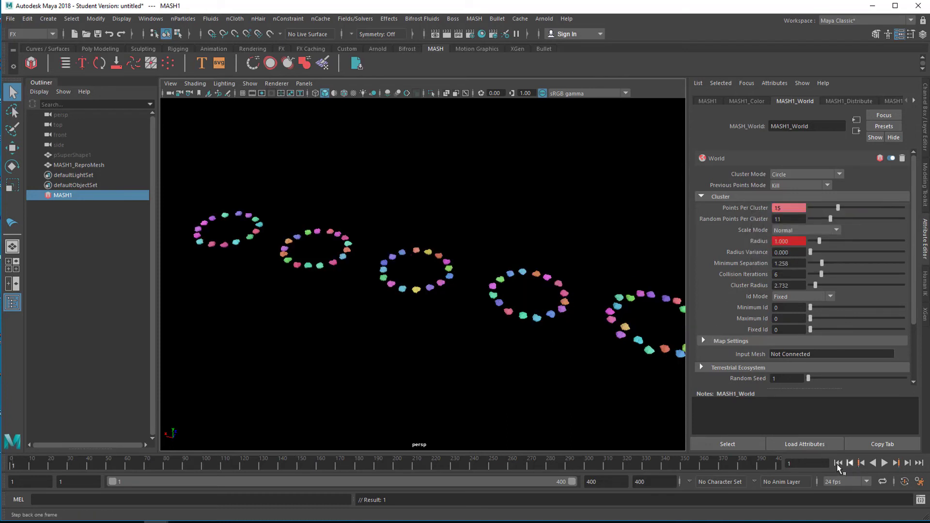
{"action": "left_click", "coordinate": [885, 463]}
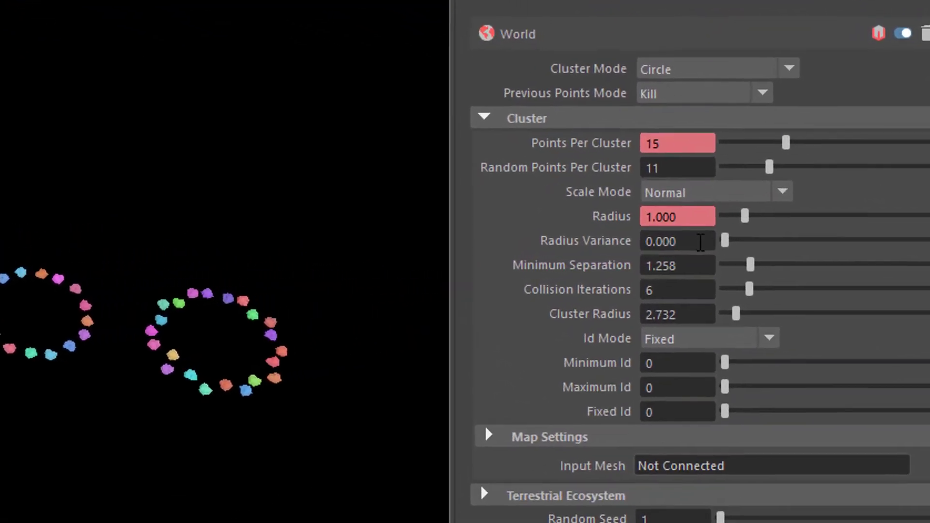
- Enter the expression =2*sin(time) in the Radius Variance field
{"action": "left_click_drag", "start_coordinate": [680, 244], "coordinate": [603, 235]}
{"action": "type", "text": "="}
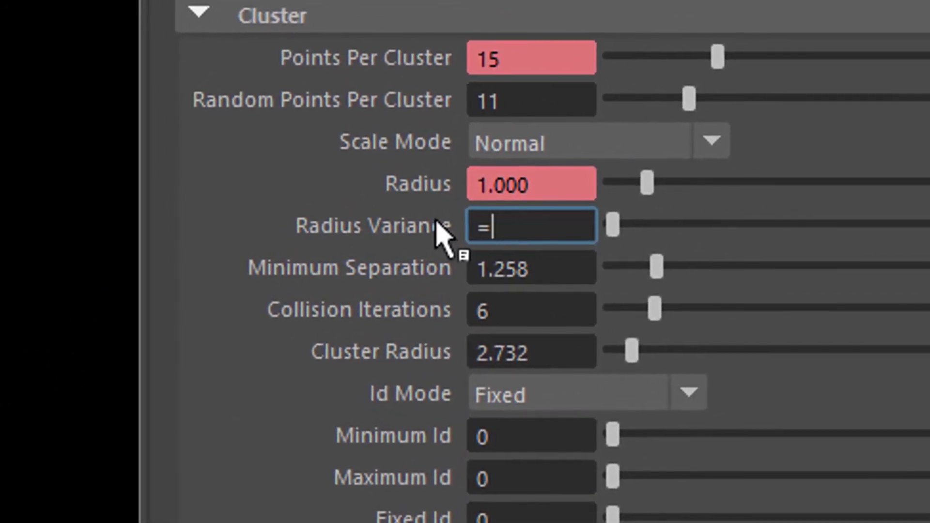
{"action": "type", "text": "2*"}
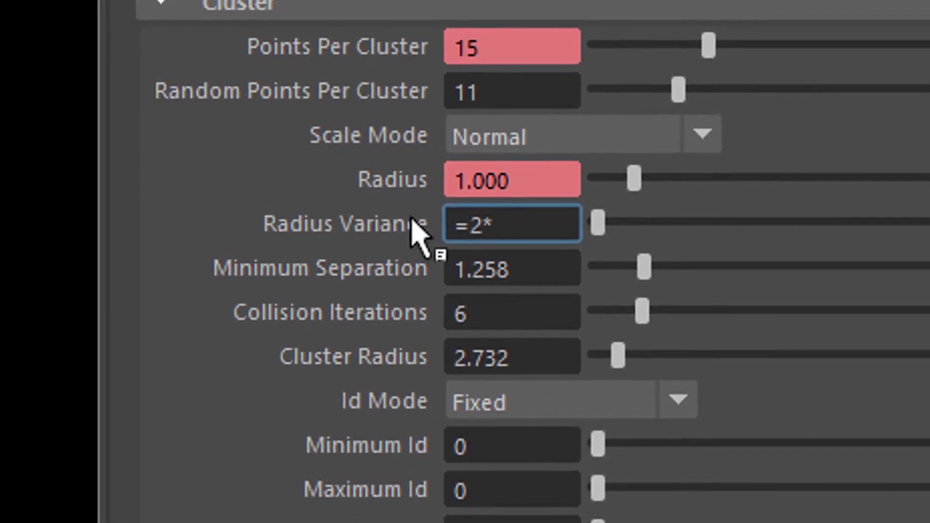
{"action": "type", "text": "sin("}
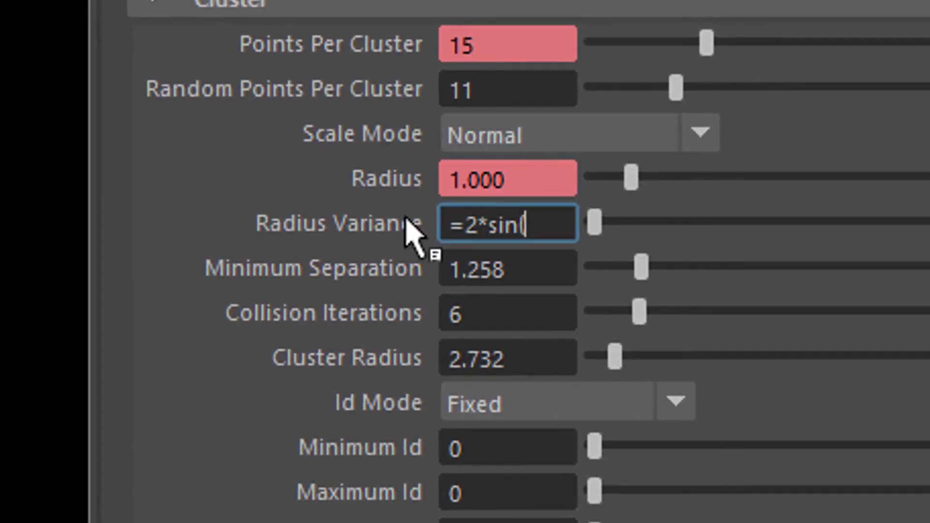
{"action": "type", "text": "time)"}
{"action": "key", "text": "Return"}
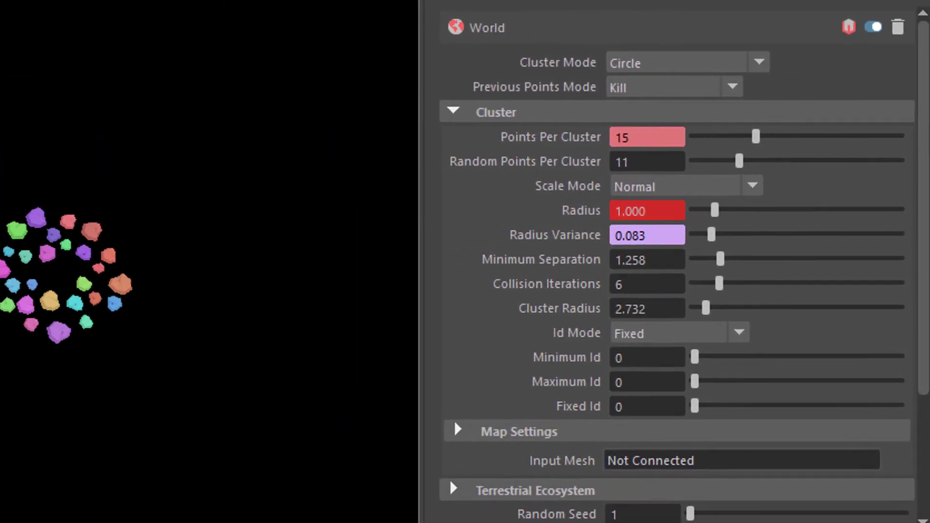
- Open the Cluster Mode dropdown on the MASH1_World node
{"action": "left_click", "coordinate": [735, 64]}
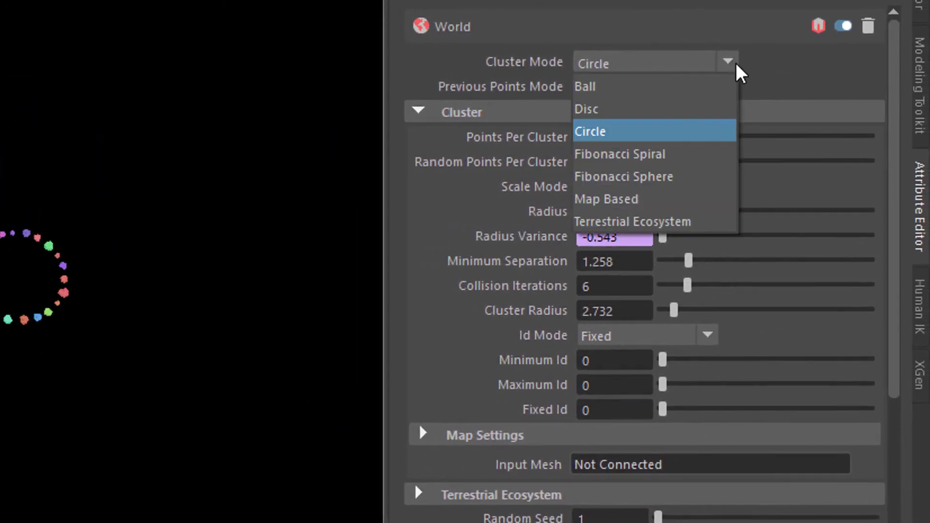